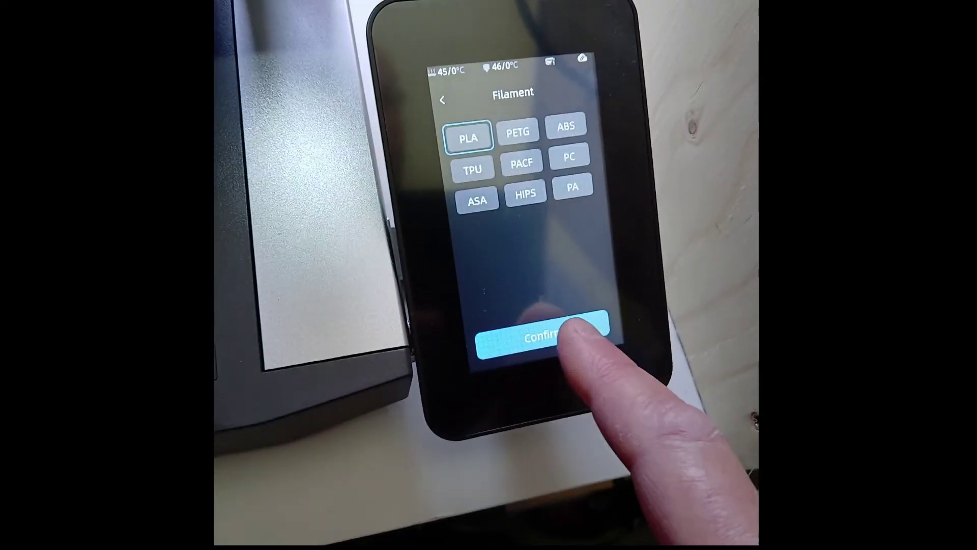
# - Assign PLA in pink to slot ACE 1-2 and save the slot settings
pyautogui.click(544, 353)
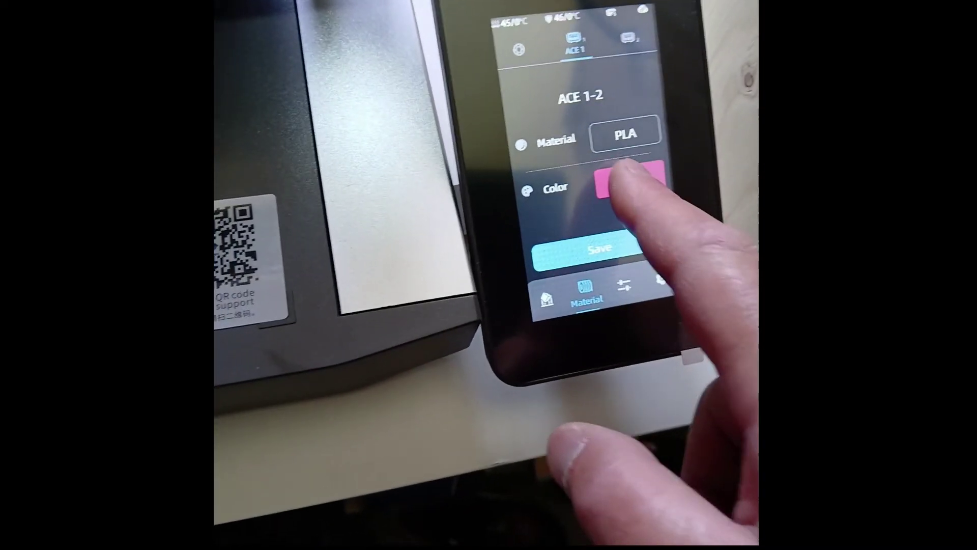
pyautogui.click(614, 214)
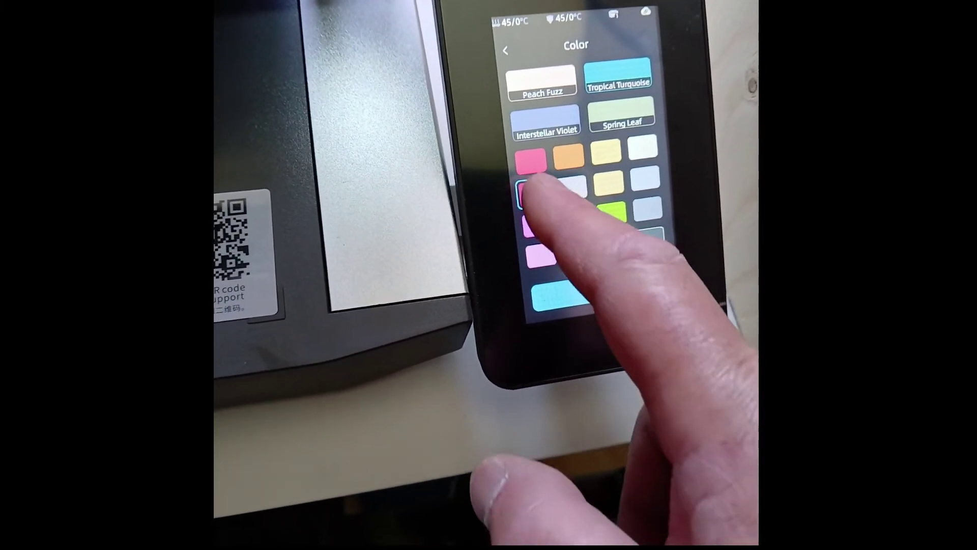
pyautogui.click(591, 305)
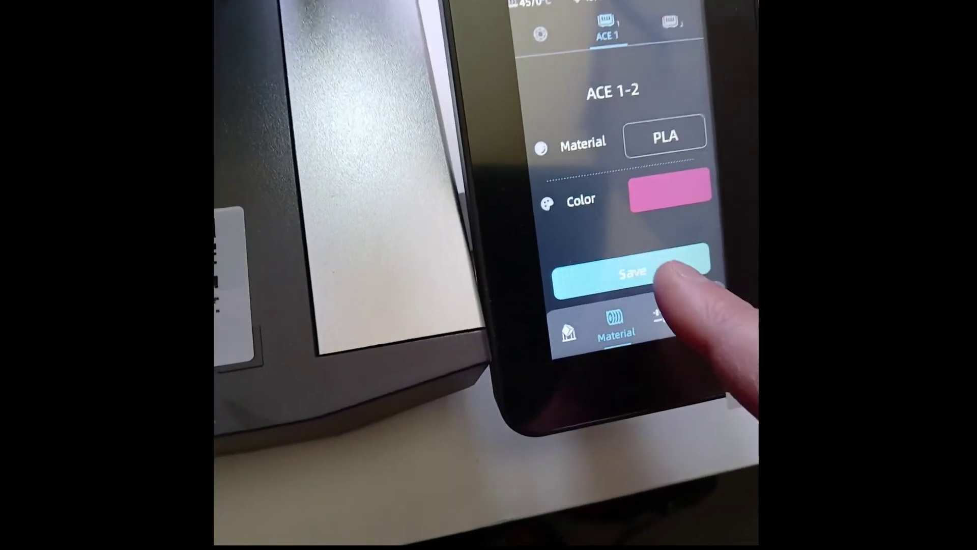
pyautogui.click(656, 272)
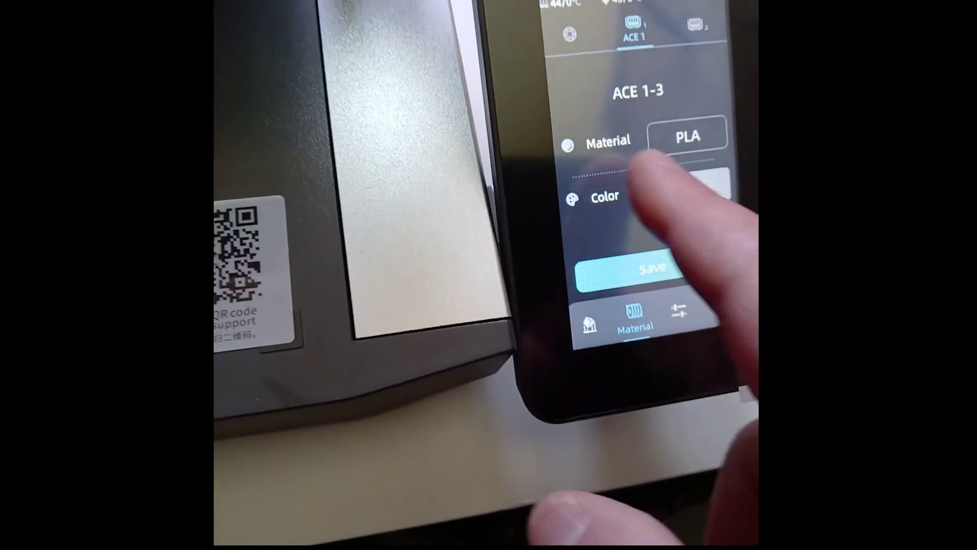
# - Confirm PLA as the material for slot ACE 1-3 and save the slot settings
pyautogui.click(685, 179)
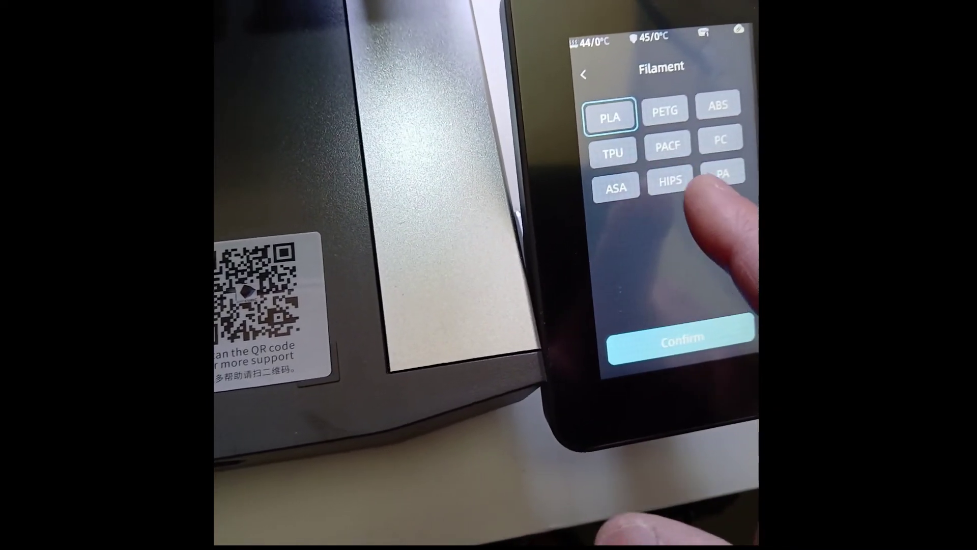
pyautogui.click(692, 335)
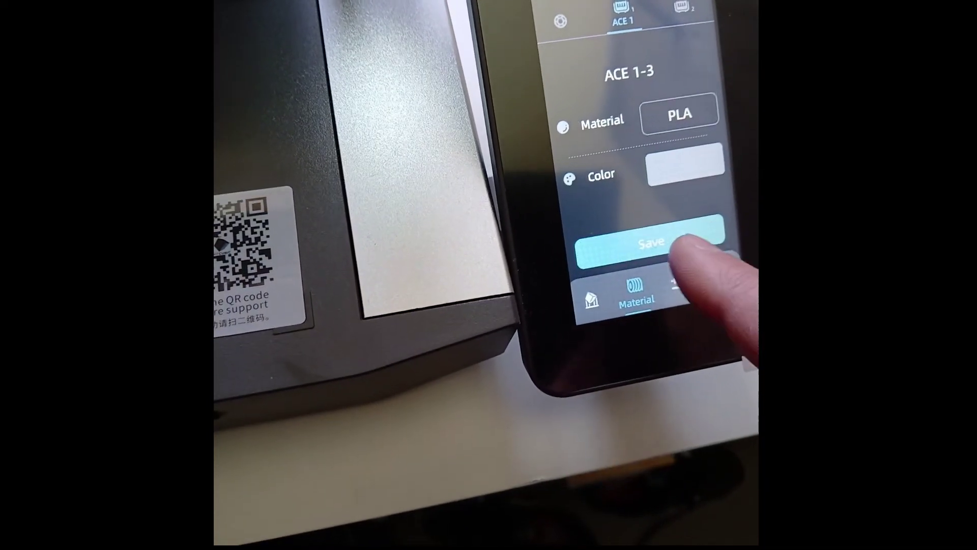
pyautogui.click(692, 266)
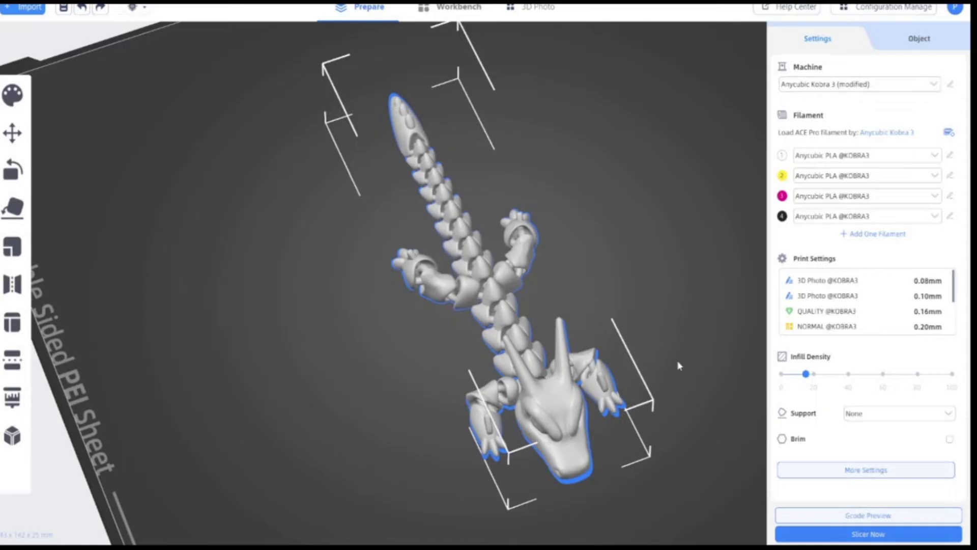
pyautogui.press('0')
pyautogui.press('1')
pyautogui.press('3')
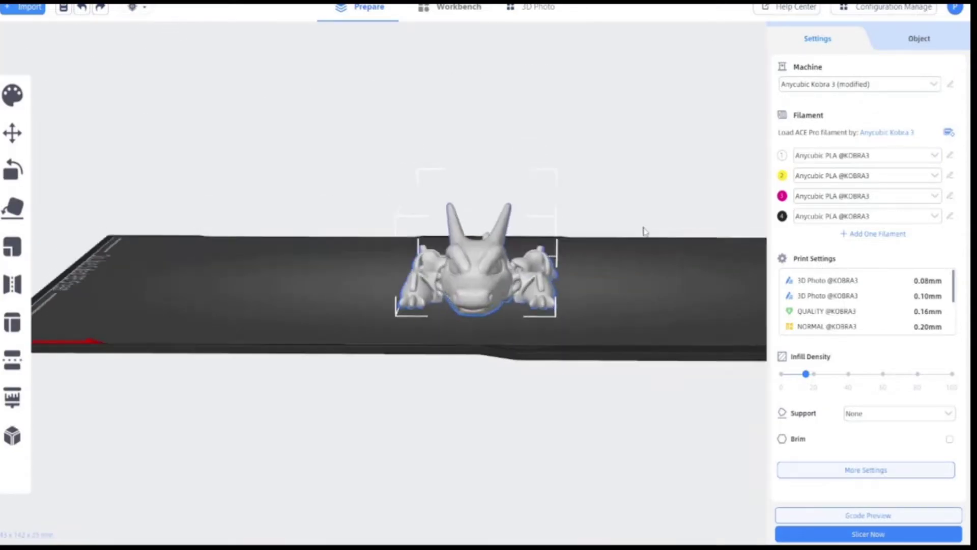
pyautogui.press('1')
pyautogui.moveTo(642, 264); pyautogui.dragTo(654, 266)
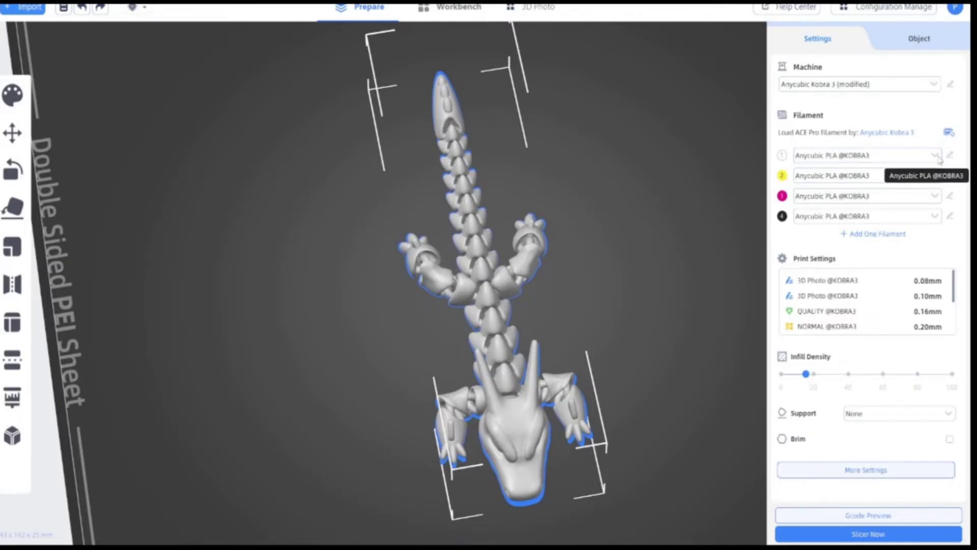
# - Set filament 1 to the white PLA from the first ACE Pro slot and check its colour options
pyautogui.click(837, 159)
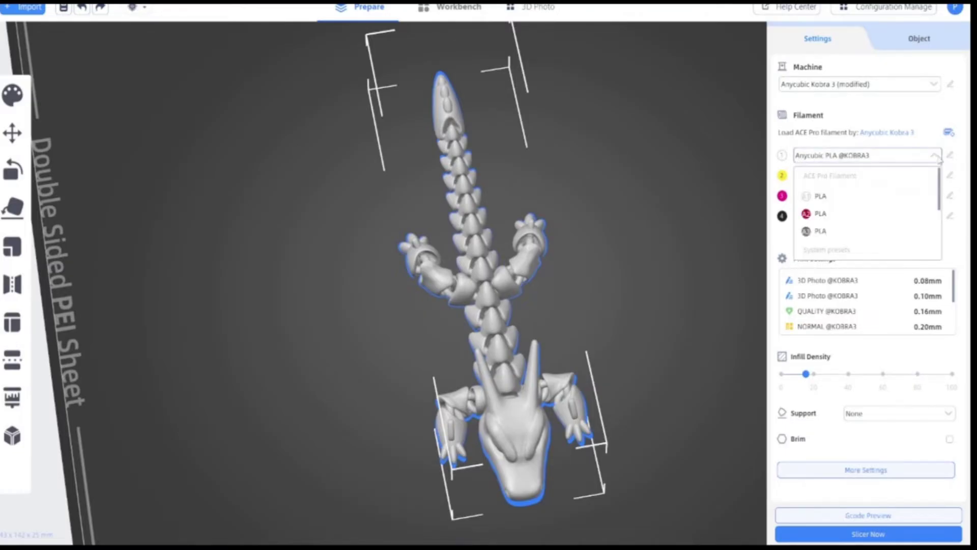
pyautogui.click(837, 201)
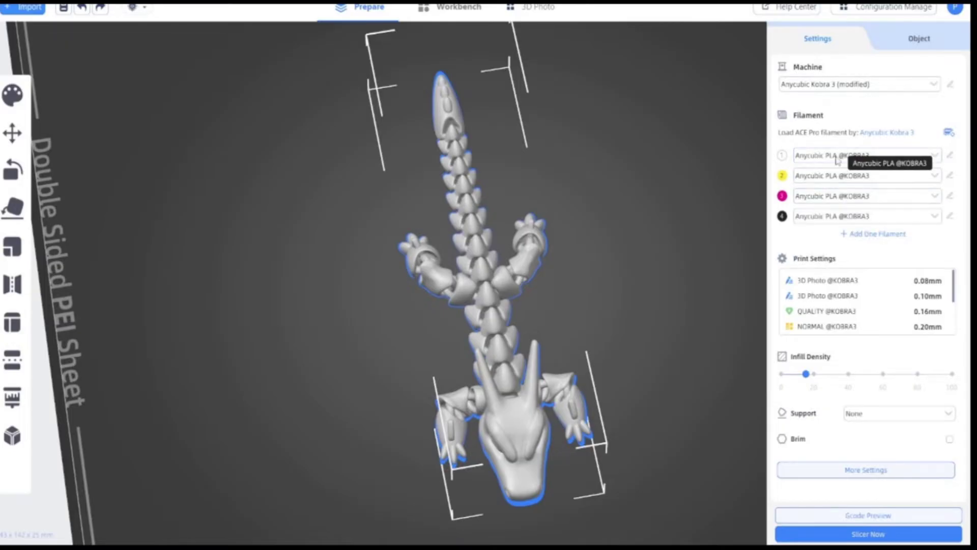
pyautogui.click(938, 155)
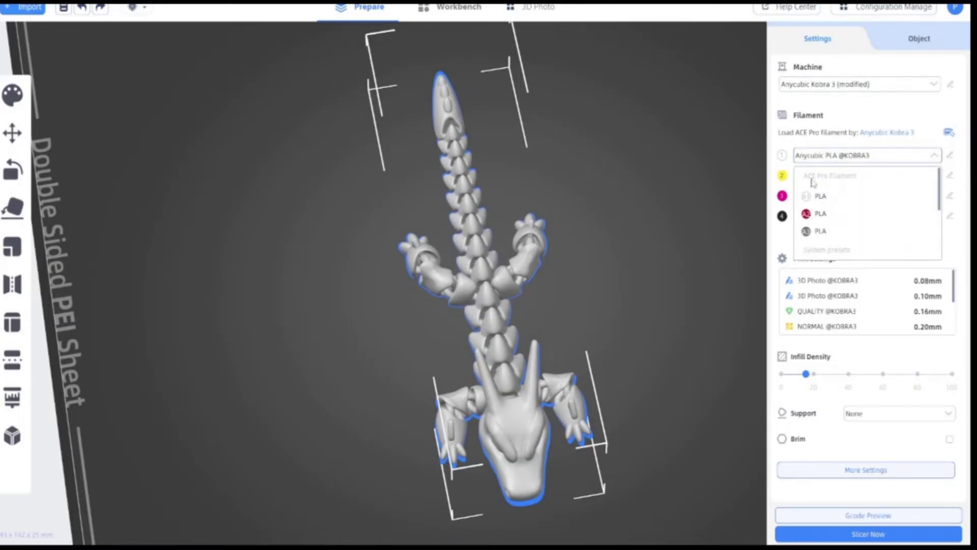
pyautogui.click(838, 200)
pyautogui.click(783, 155)
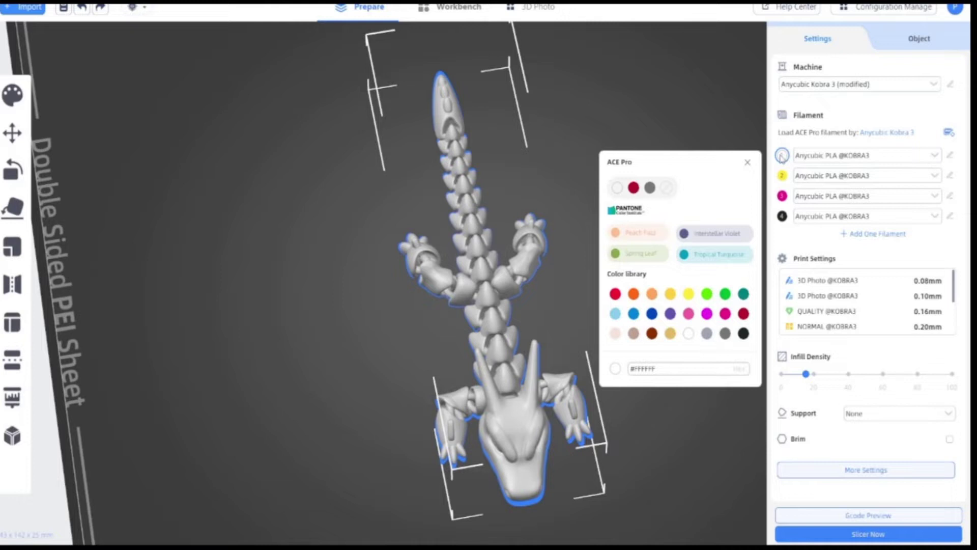
pyautogui.click(749, 163)
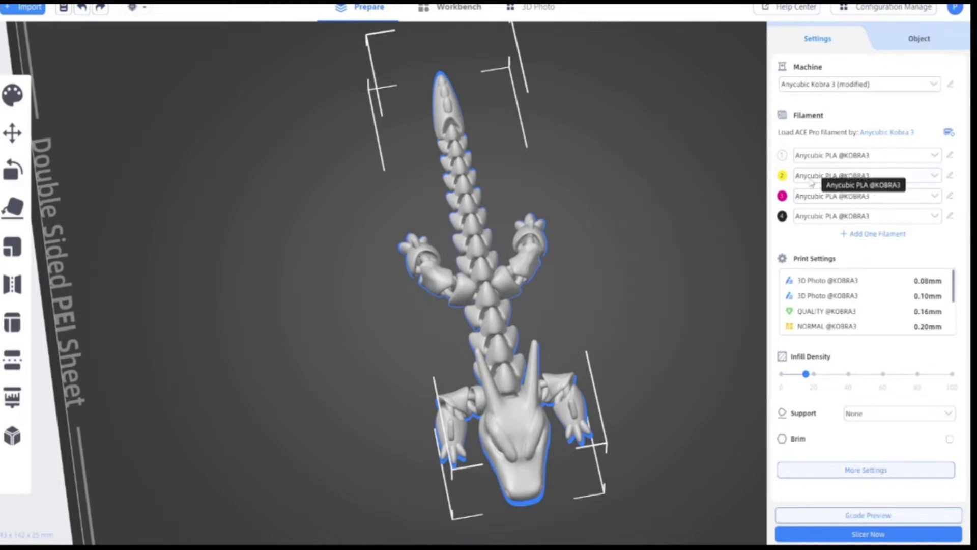
# - Recolour filament 2 to the ACE Pro's dark red and filament 3 to grey, and remove the black filament 4
pyautogui.click(782, 176)
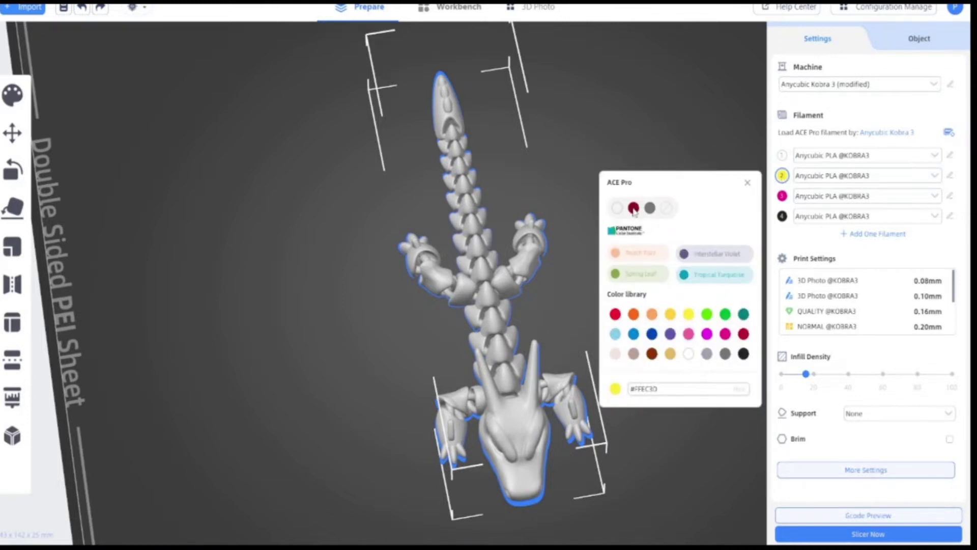
pyautogui.click(634, 207)
pyautogui.click(783, 196)
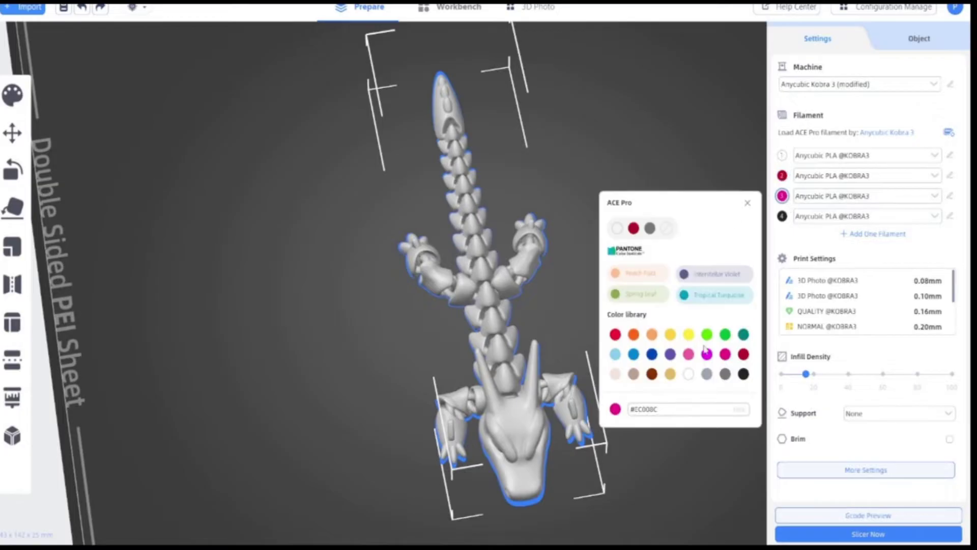
pyautogui.click(725, 375)
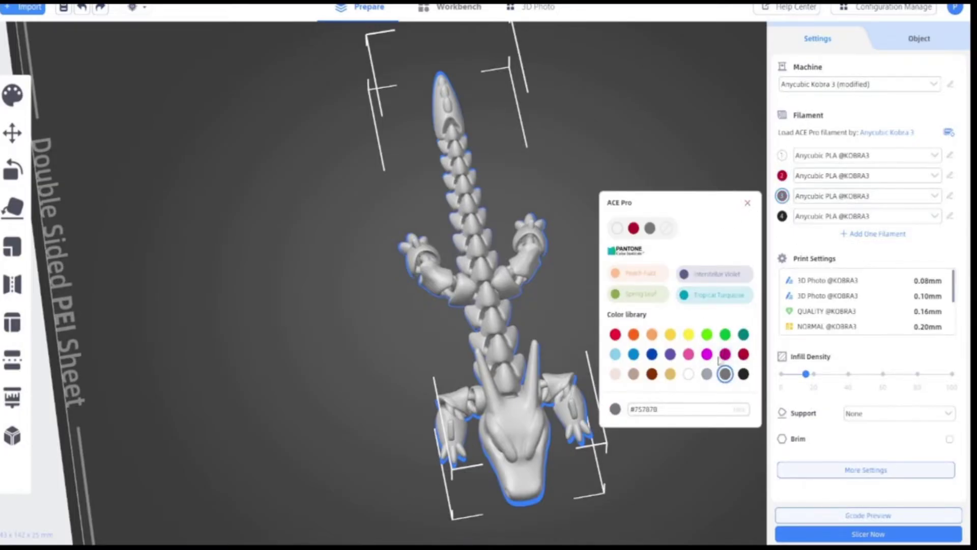
pyautogui.click(708, 143)
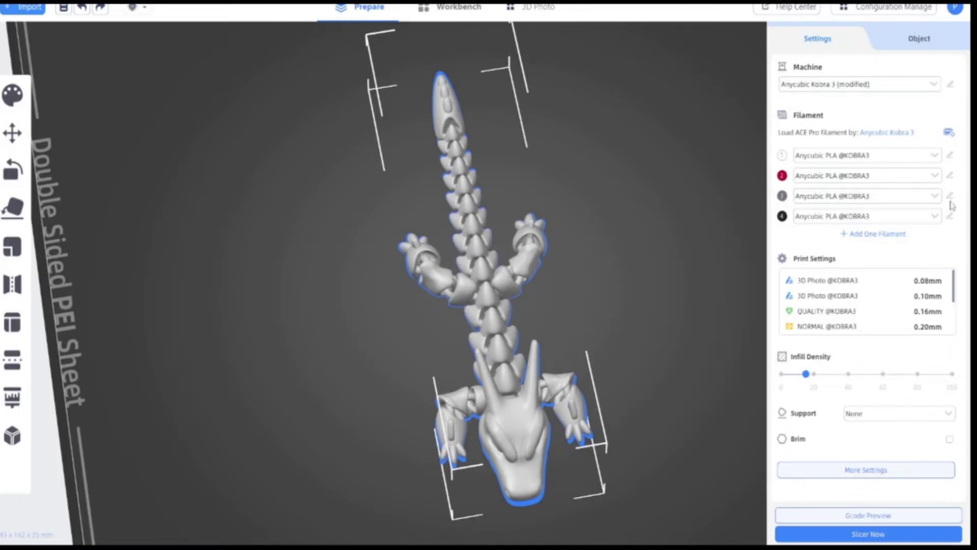
pyautogui.click(949, 132)
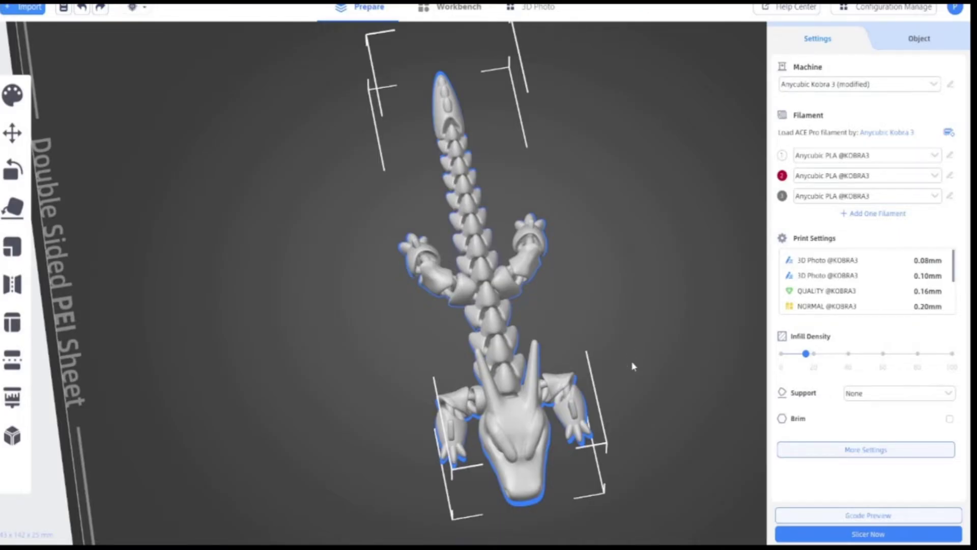
# - Open Color Painting for the dragon model and keep white filament 1 as the active colour
pyautogui.moveTo(646, 312); pyautogui.dragTo(582, 296)
pyautogui.scroll(5, 384, 404)
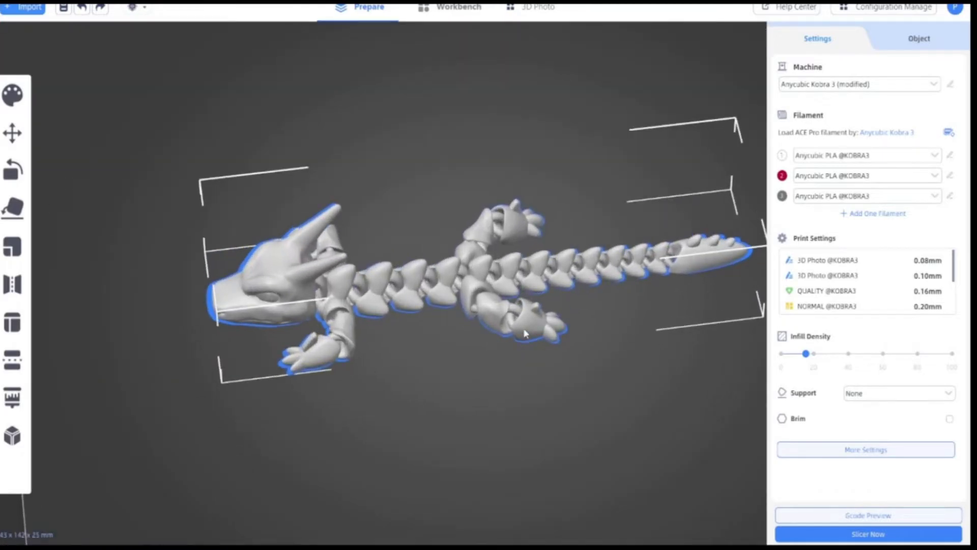
pyautogui.scroll(-2, 395, 391)
pyautogui.moveTo(391, 407)
pyautogui.mouseDown()
pyautogui.moveTo(426, 376)
pyautogui.moveTo(390, 408)
pyautogui.moveTo(421, 422)
pyautogui.moveTo(406, 407)
pyautogui.mouseUp()
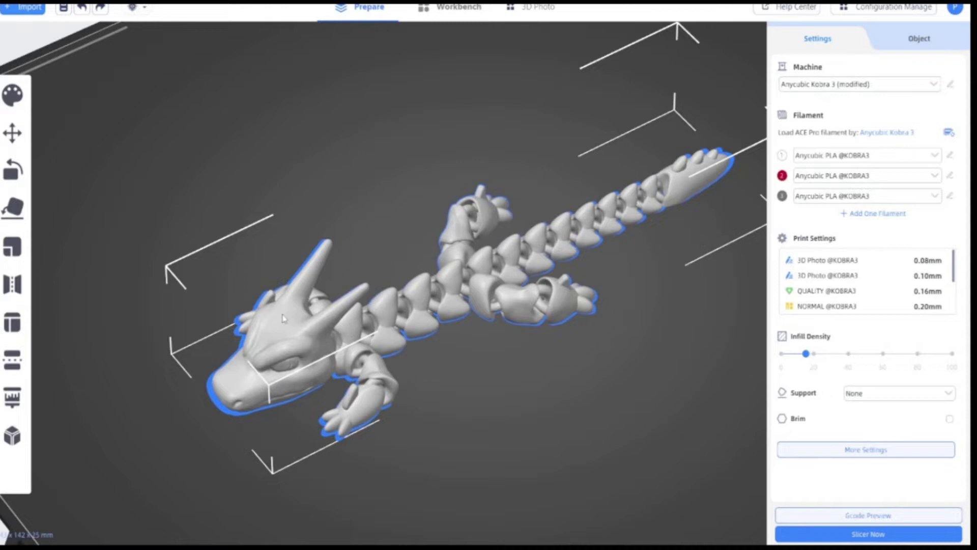
pyautogui.click(11, 97)
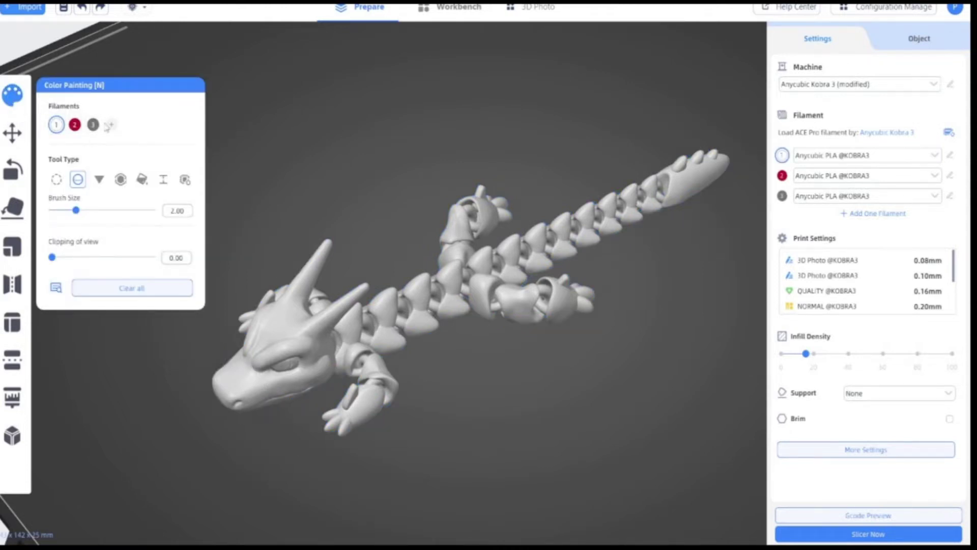
pyautogui.click(56, 124)
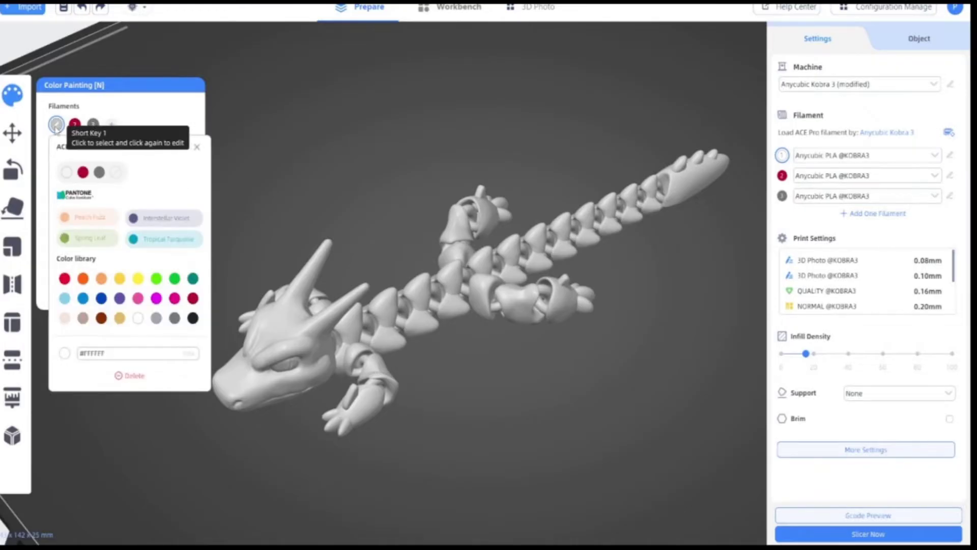
pyautogui.click(158, 109)
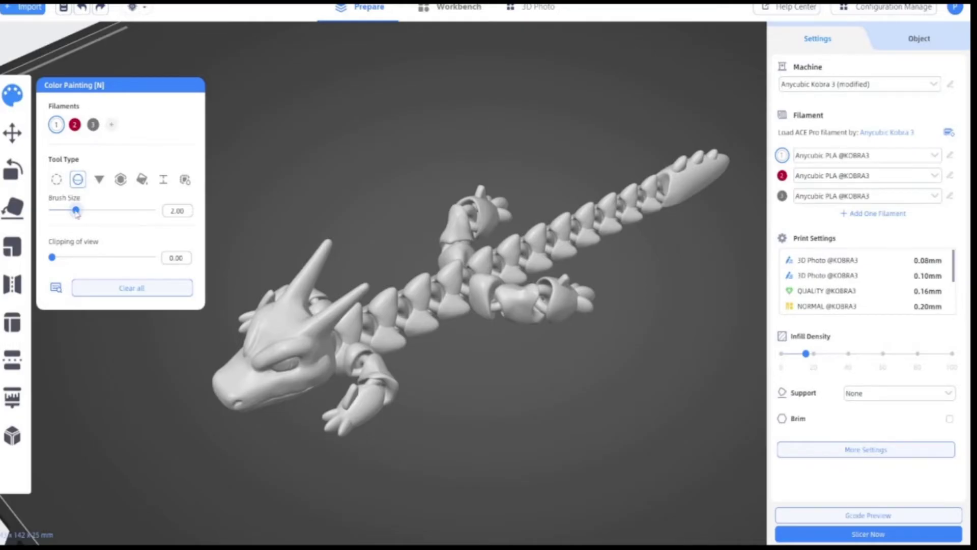
# - Try the brush size, Triangle and Shell painting options, and choose Smart Fill as the painting tool
pyautogui.moveTo(72, 212)
pyautogui.mouseDown()
pyautogui.moveTo(55, 211)
pyautogui.moveTo(71, 211)
pyautogui.mouseUp()
pyautogui.moveTo(72, 213); pyautogui.dragTo(69, 212)
pyautogui.click(100, 179)
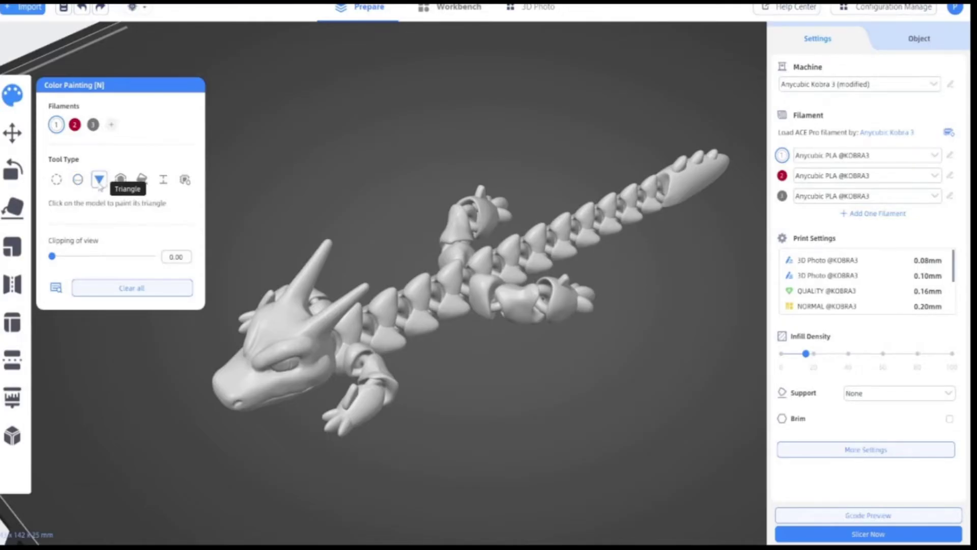
pyautogui.click(120, 183)
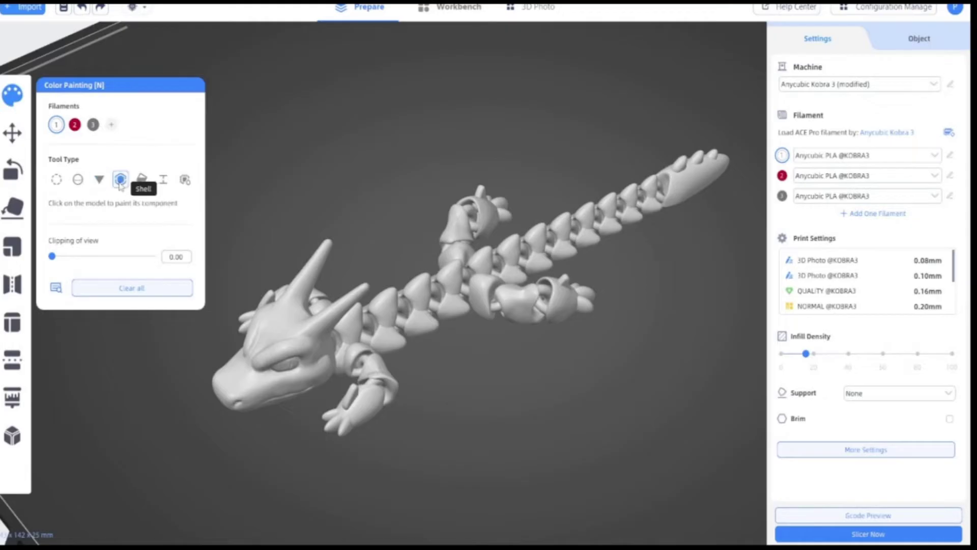
pyautogui.click(141, 182)
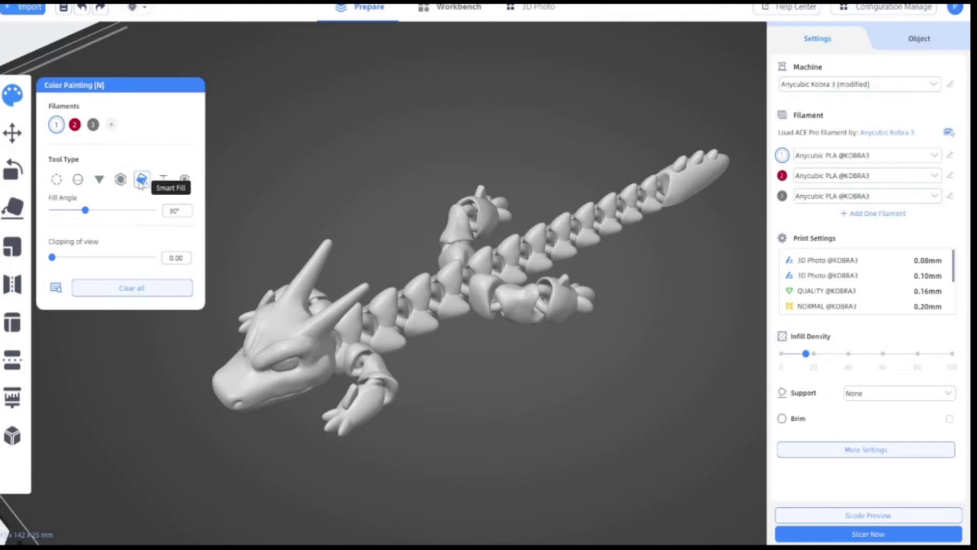
# - Smart-fill the shoulder segment, the third body segment and the hip segment with dark red filament 2
pyautogui.scroll(4, 250, 390)
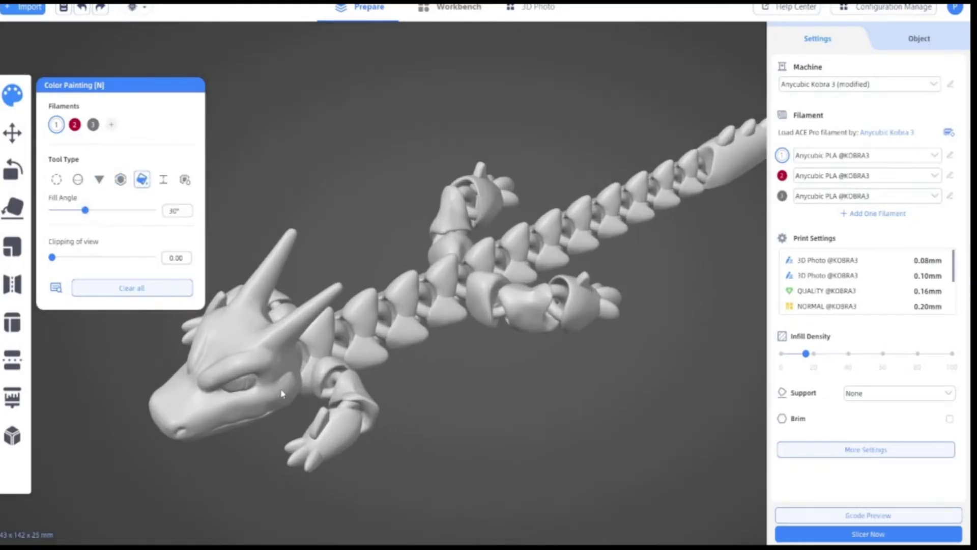
pyautogui.scroll(-1, 427, 457)
pyautogui.scroll(1, 435, 456)
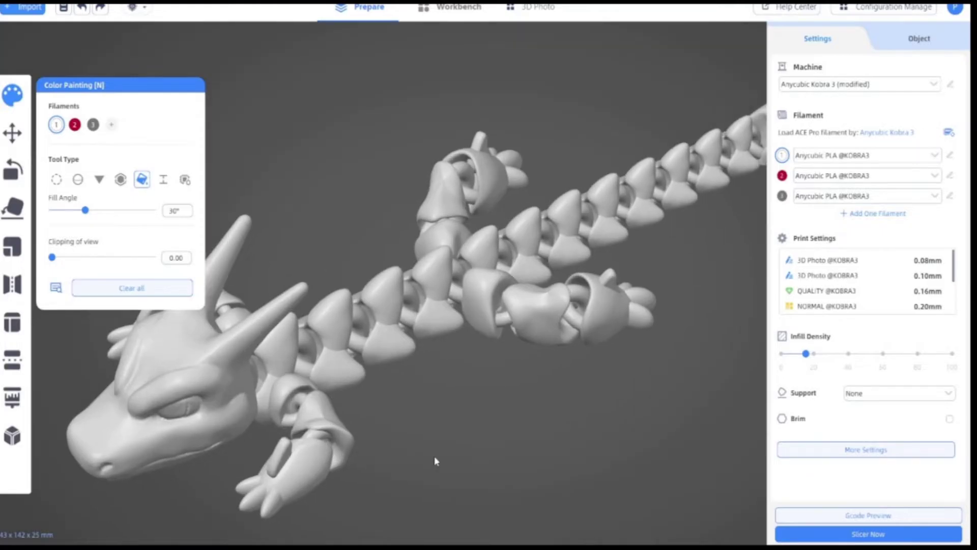
pyautogui.scroll(-1, 433, 454)
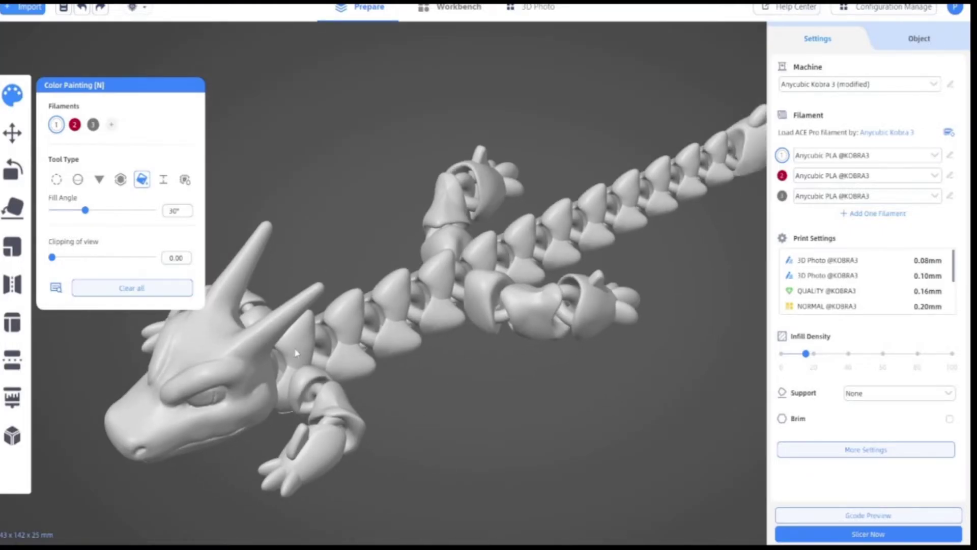
pyautogui.click(73, 125)
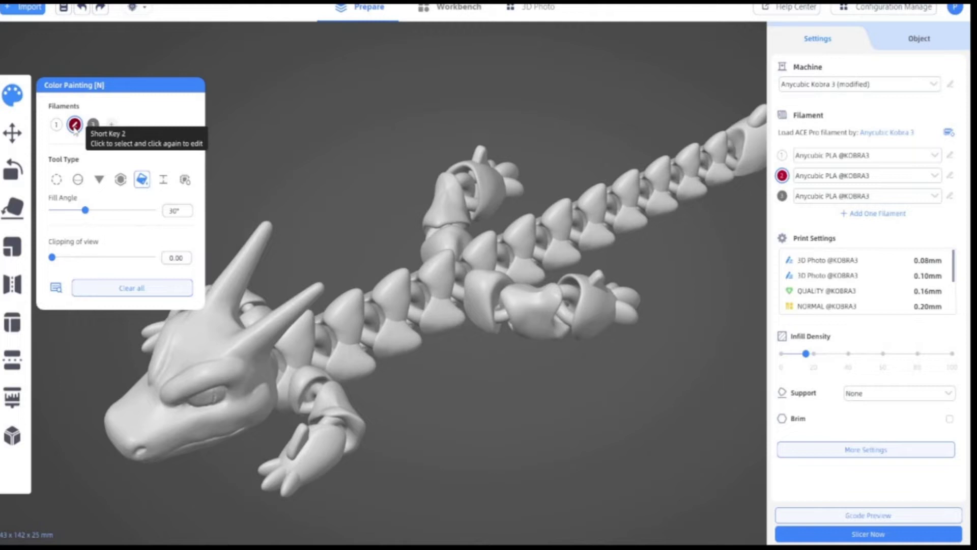
pyautogui.click(302, 356)
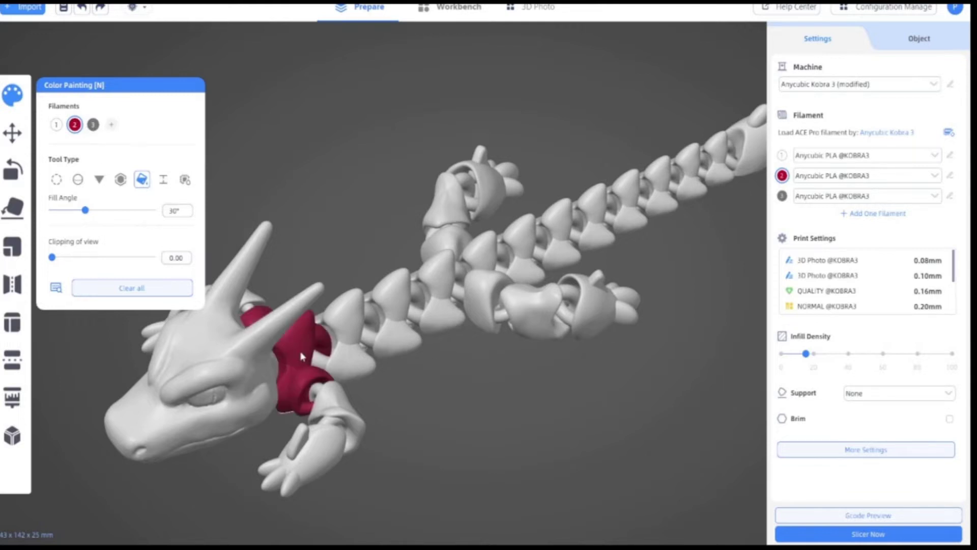
pyautogui.click(400, 342)
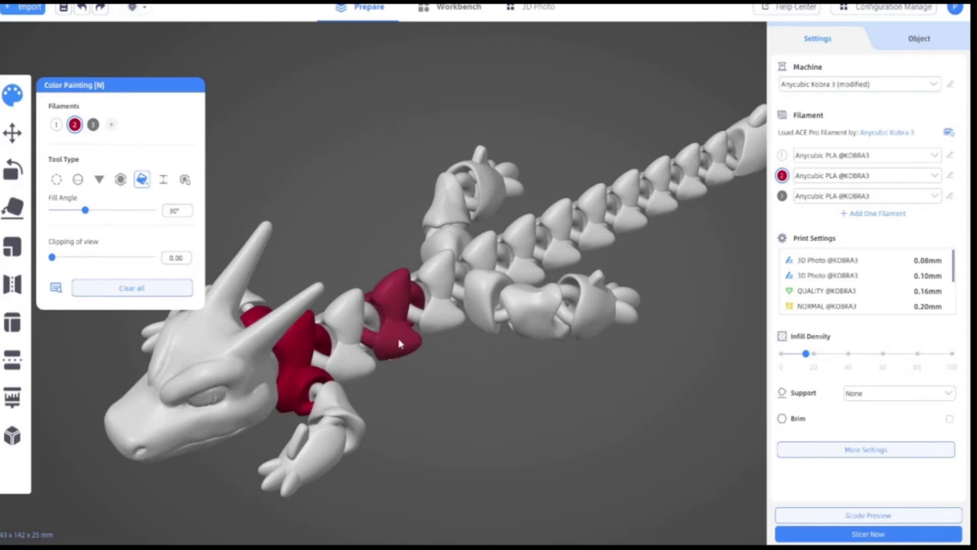
pyautogui.click(493, 272)
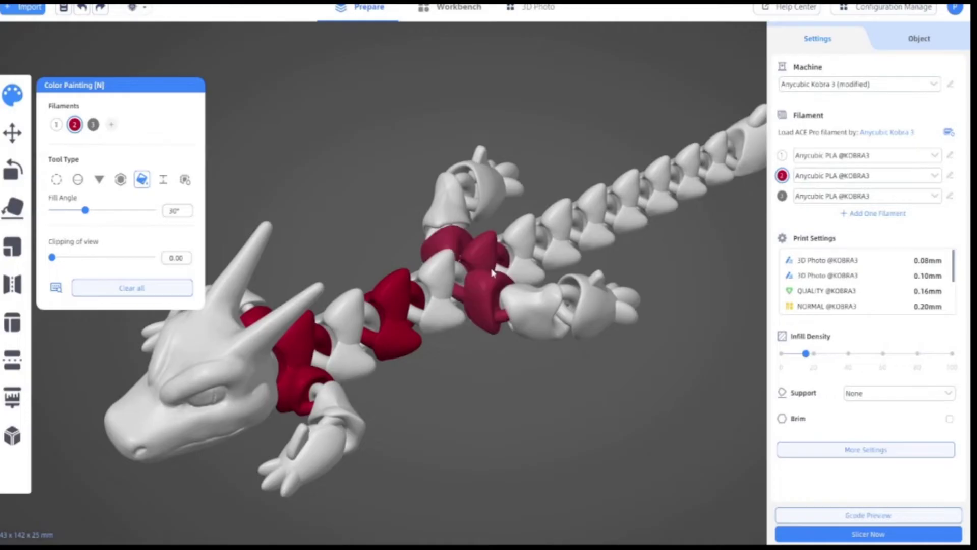
# - Fill every second tail segment, the tail end and both hind feet with dark red
pyautogui.click(567, 244)
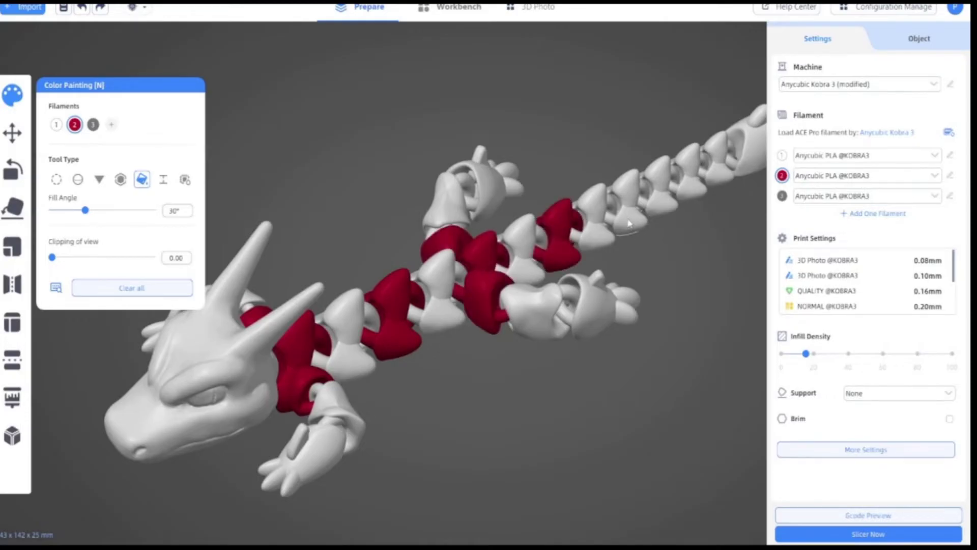
pyautogui.click(627, 203)
pyautogui.click(688, 172)
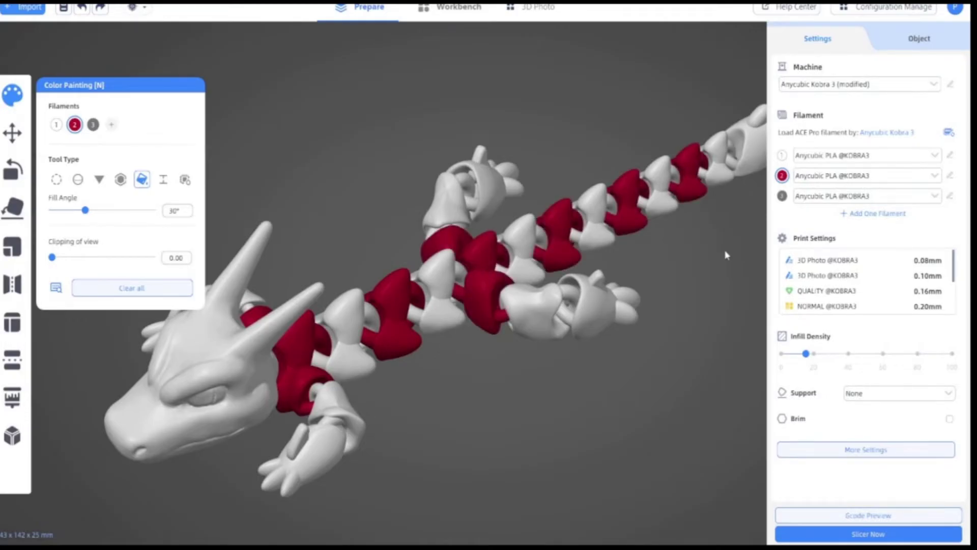
pyautogui.click(754, 173)
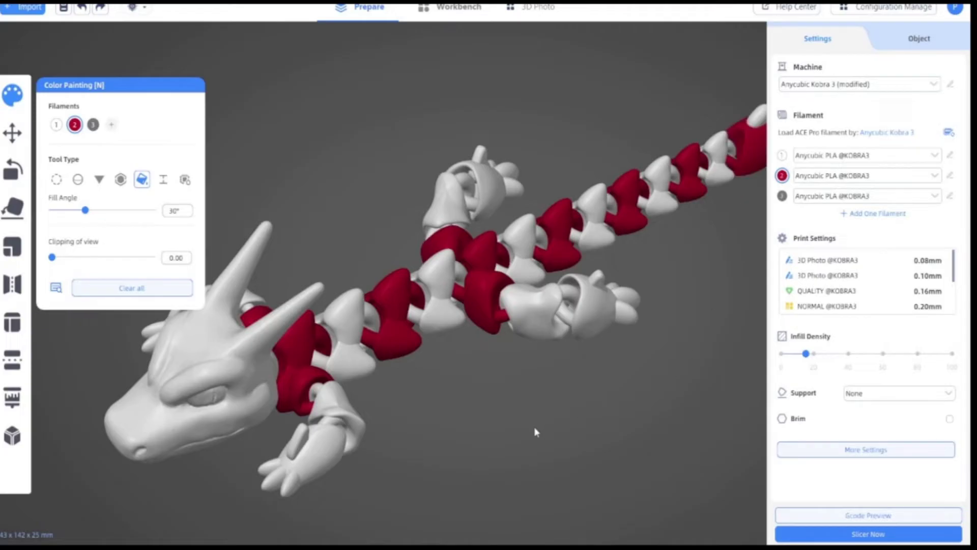
pyautogui.click(600, 318)
pyautogui.click(497, 196)
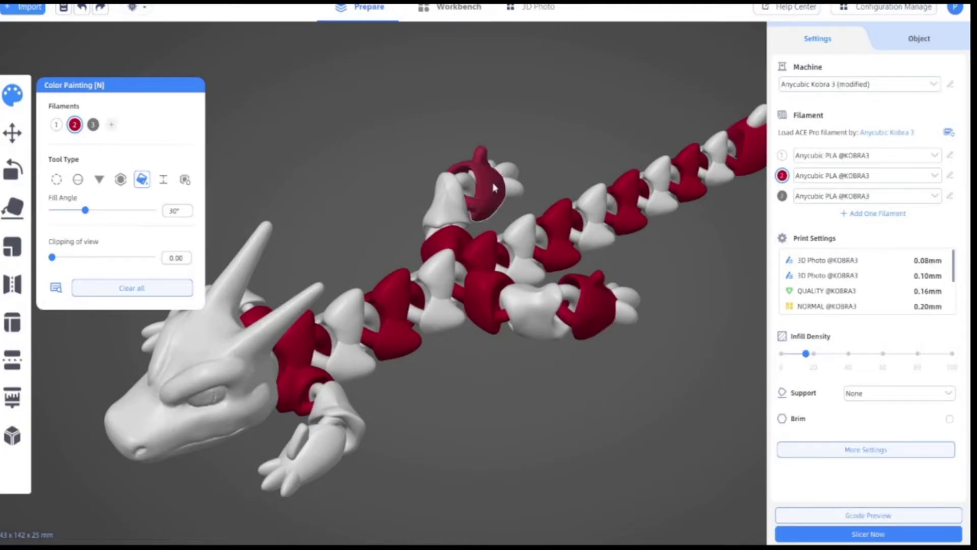
pyautogui.click(321, 463)
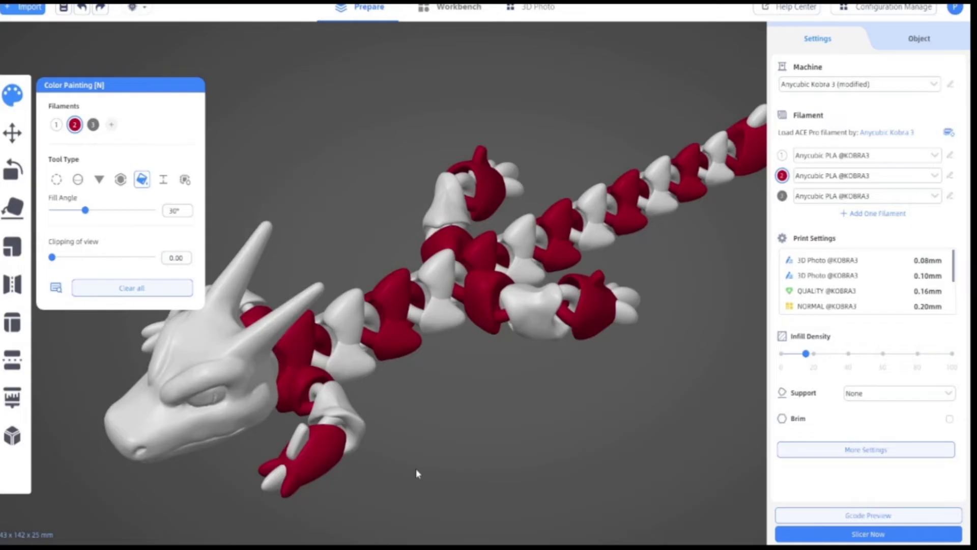
pyautogui.moveTo(416, 471)
pyautogui.mouseDown()
pyautogui.moveTo(517, 437)
pyautogui.moveTo(478, 438)
pyautogui.moveTo(476, 453)
pyautogui.mouseUp()
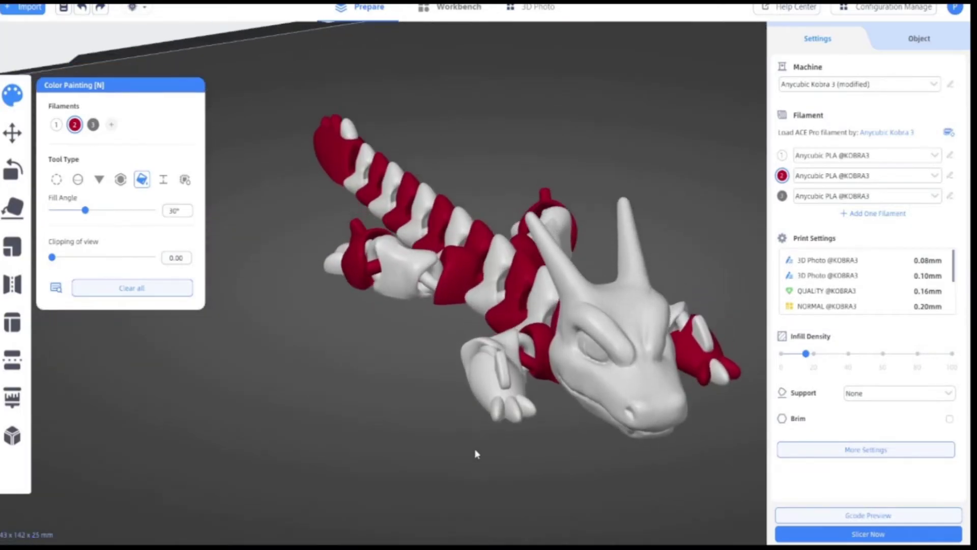
pyautogui.click(494, 389)
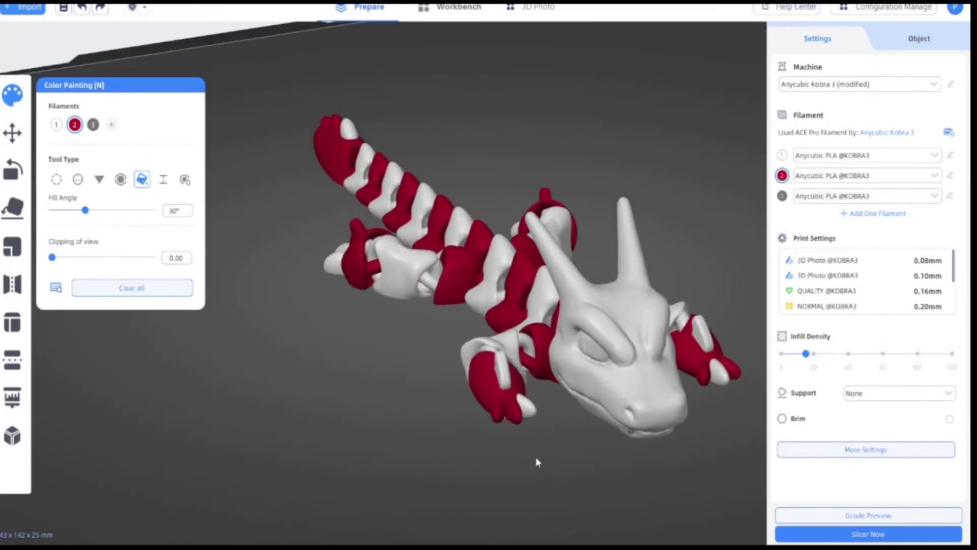
pyautogui.moveTo(489, 462); pyautogui.dragTo(479, 463)
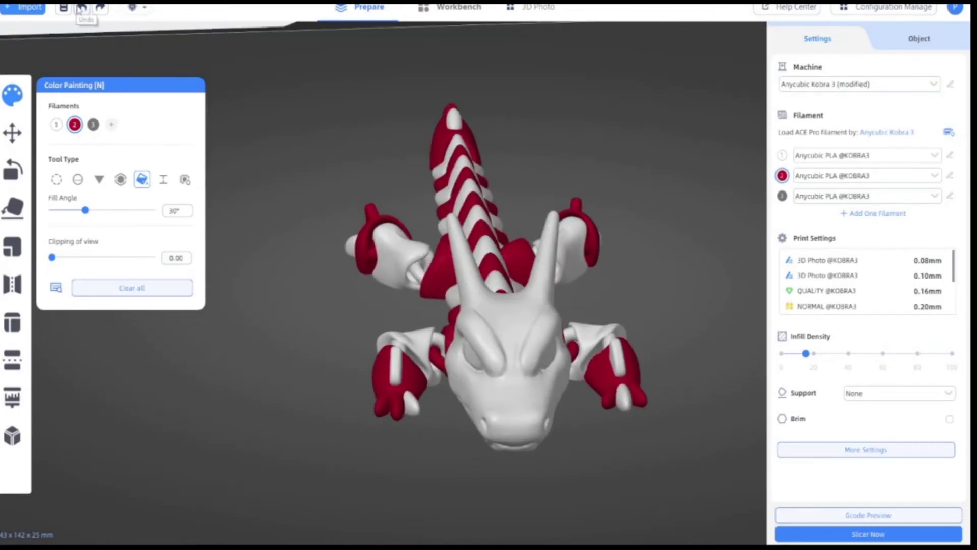
pyautogui.click(83, 8)
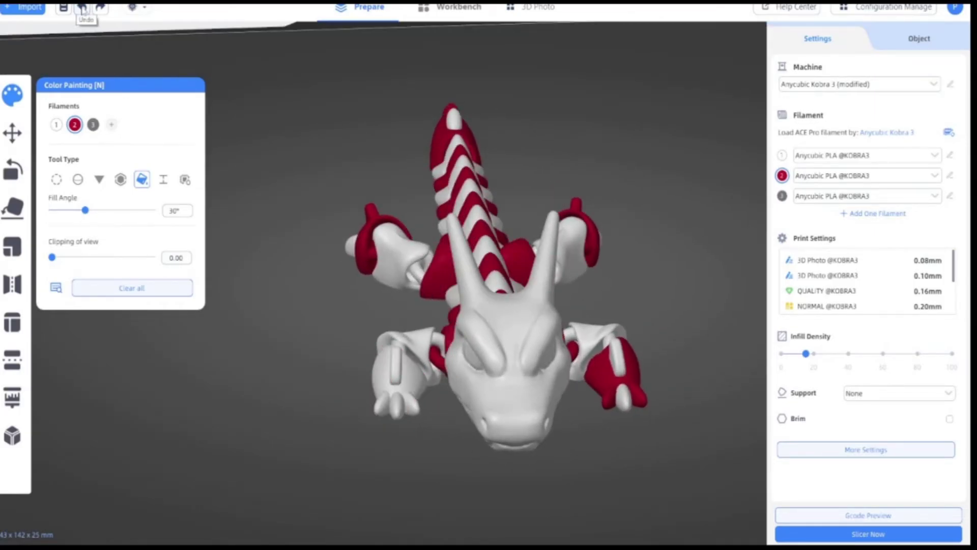
pyautogui.click(83, 9)
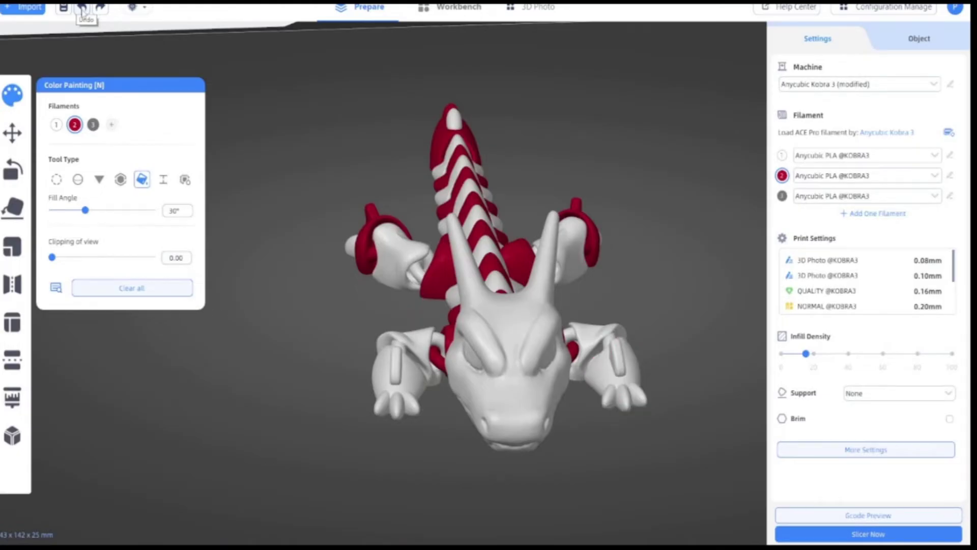
# - Fill both front feet with dark red filament 2 using Smart Fill
pyautogui.moveTo(572, 440); pyautogui.dragTo(626, 479)
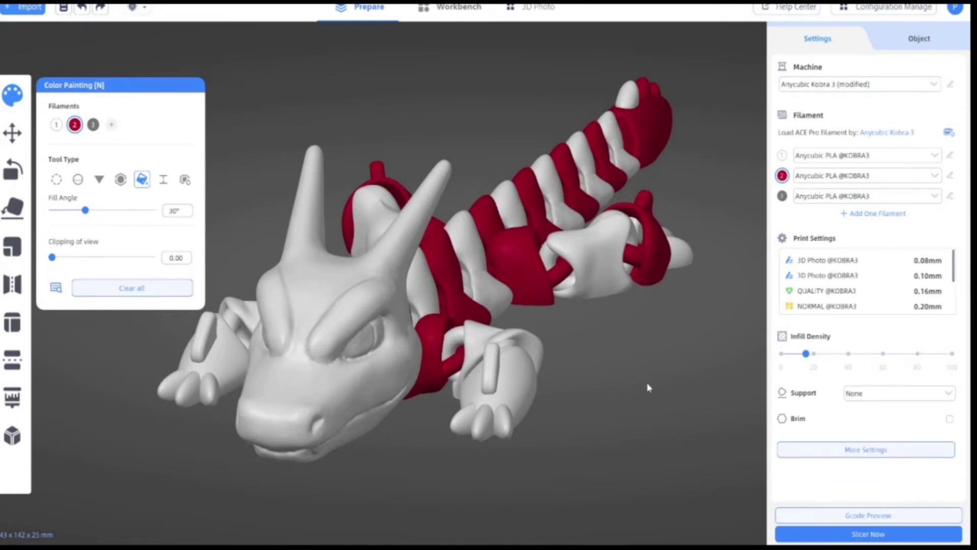
pyautogui.scroll(3, 545, 398)
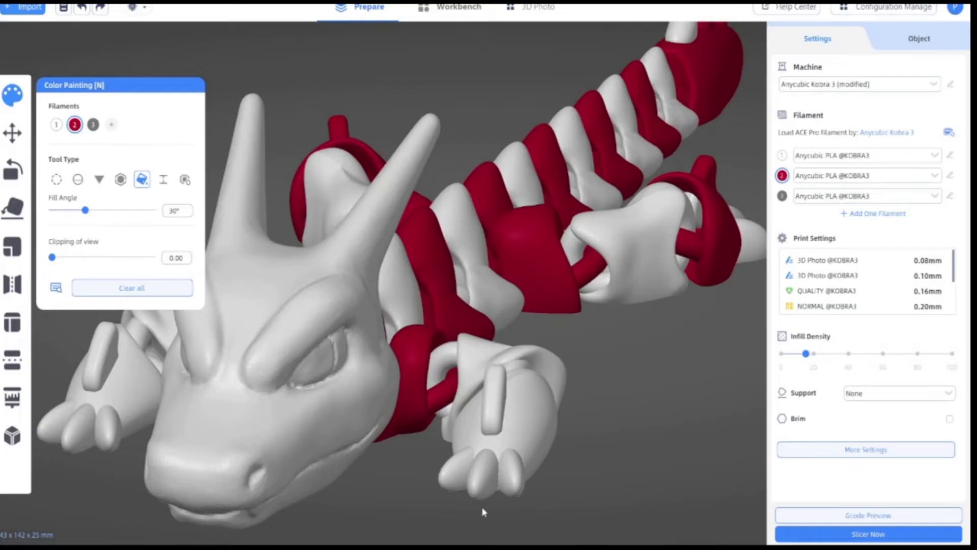
pyautogui.click(537, 419)
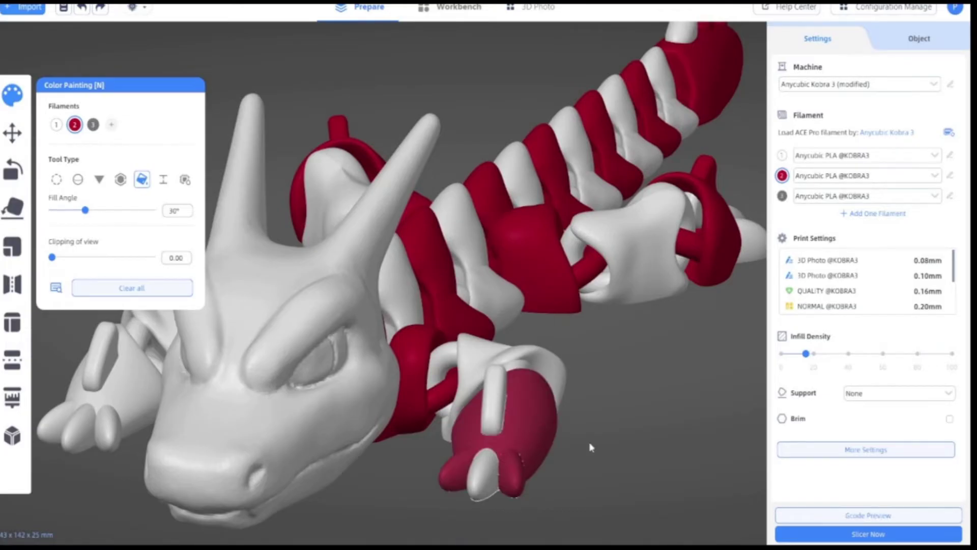
pyautogui.scroll(-5, 643, 475)
pyautogui.press('3')
pyautogui.scroll(3, 472, 396)
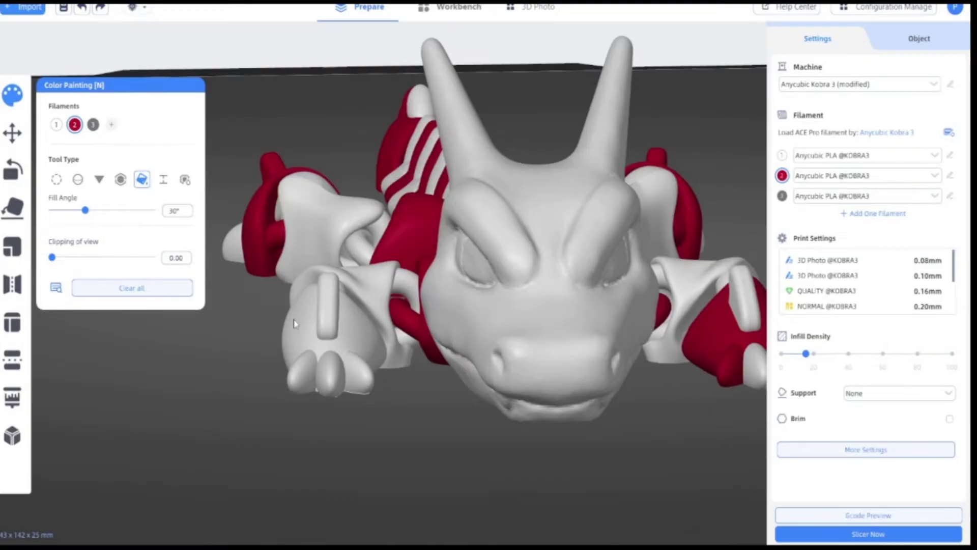
pyautogui.moveTo(300, 432); pyautogui.dragTo(318, 443)
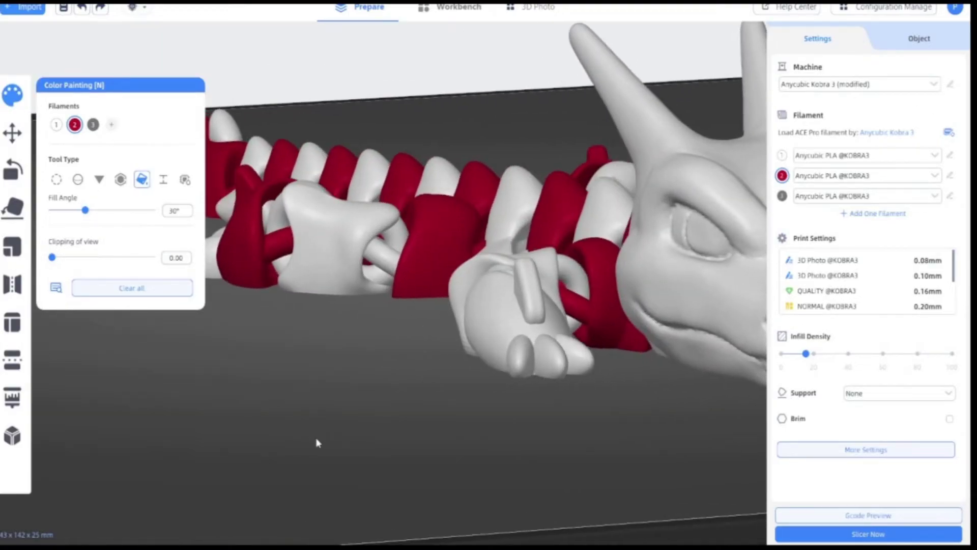
pyautogui.click(483, 320)
# - Set the fill angle to 21° and recolour the front foot's claws: middle claw white, inner claw next to the head dark red
pyautogui.moveTo(549, 437)
pyautogui.mouseDown()
pyautogui.moveTo(528, 430)
pyautogui.moveTo(544, 439)
pyautogui.mouseUp()
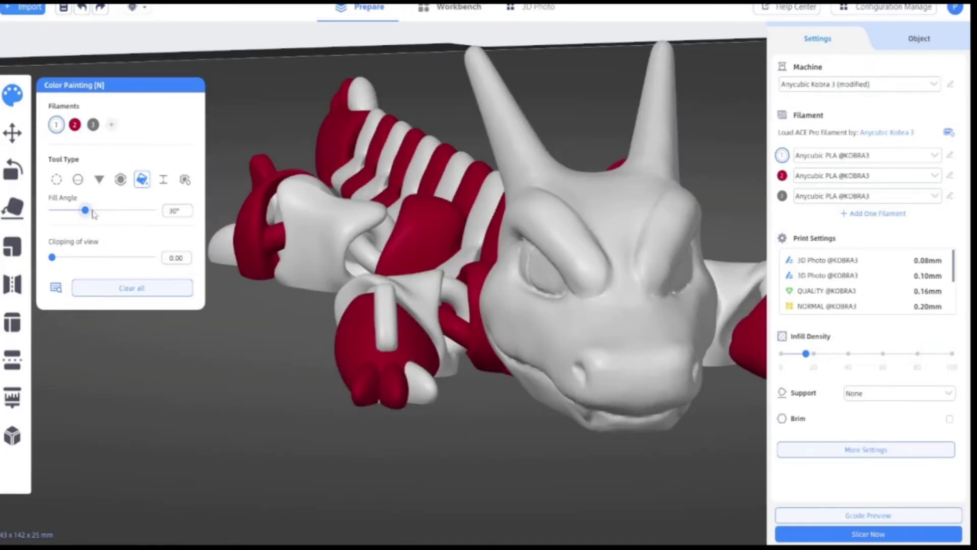
pyautogui.moveTo(85, 210); pyautogui.dragTo(75, 210)
pyautogui.click(392, 404)
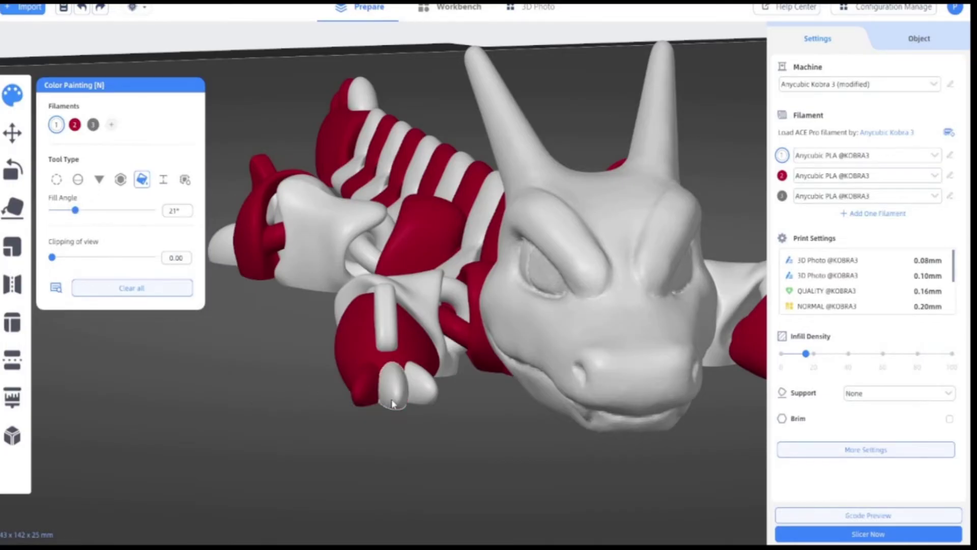
pyautogui.click(74, 124)
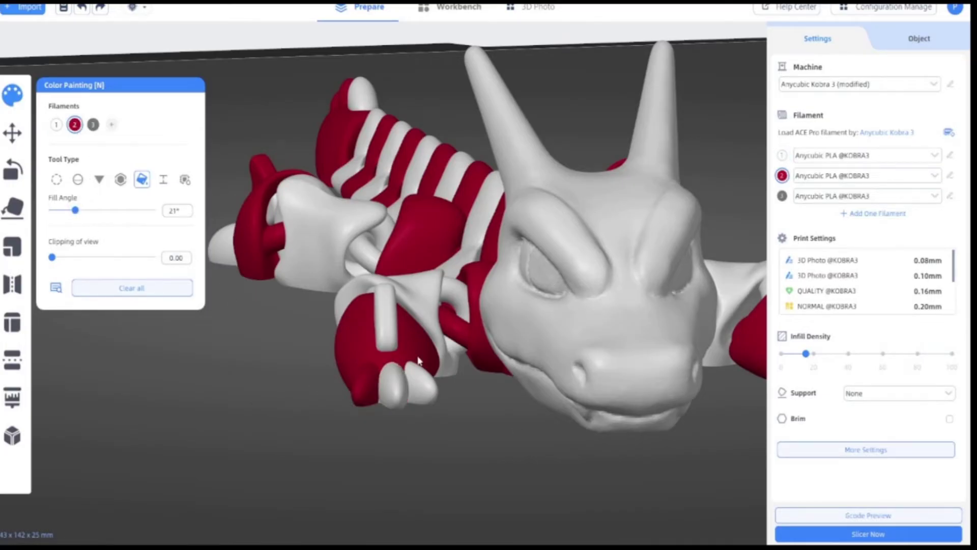
pyautogui.click(428, 397)
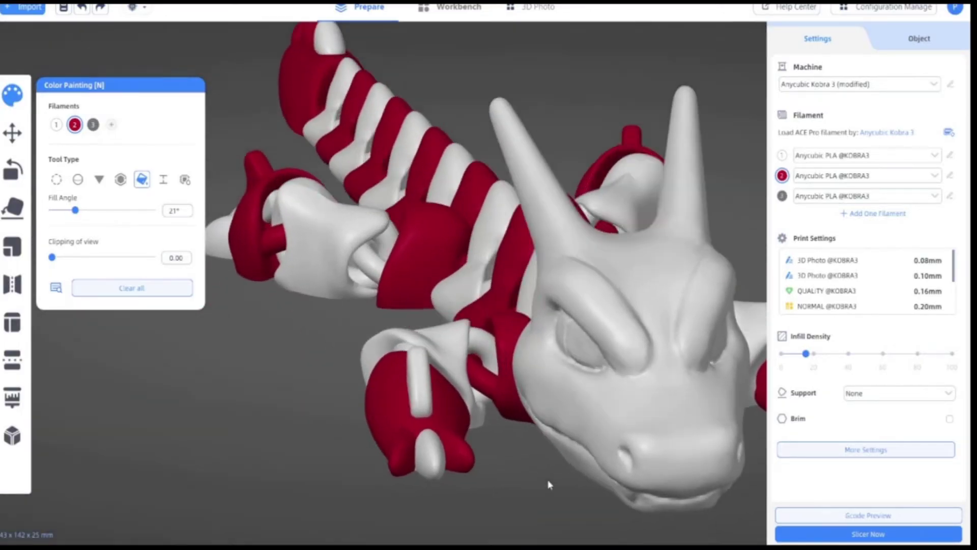
pyautogui.moveTo(549, 485)
pyautogui.mouseDown()
pyautogui.moveTo(597, 493)
pyautogui.moveTo(527, 489)
pyautogui.moveTo(519, 471)
pyautogui.moveTo(556, 480)
pyautogui.moveTo(536, 474)
pyautogui.moveTo(546, 480)
pyautogui.mouseUp()
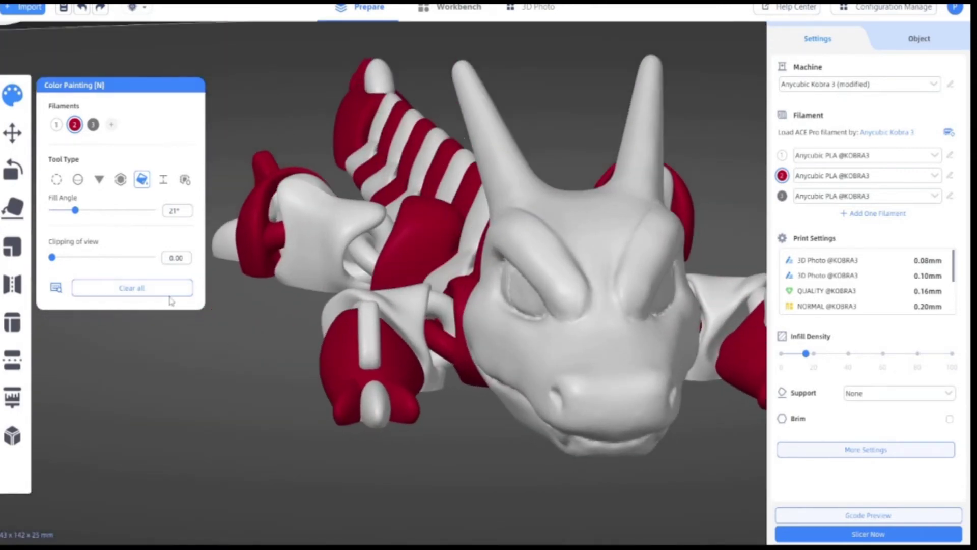
# - Fill the dragon's eyes with grey filament 3 using a fill angle of 11°
pyautogui.click(93, 125)
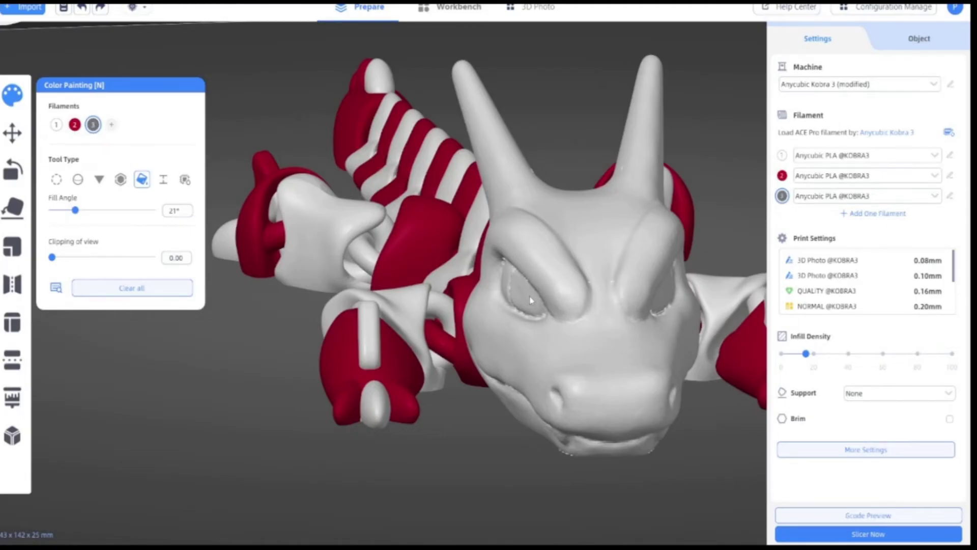
pyautogui.moveTo(502, 433); pyautogui.dragTo(492, 440)
pyautogui.scroll(5, 565, 313)
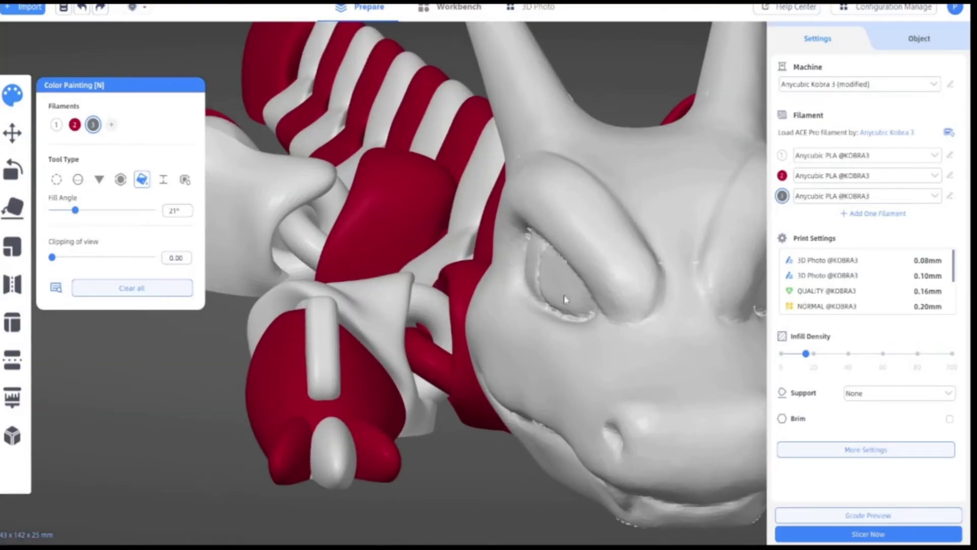
pyautogui.moveTo(76, 211); pyautogui.dragTo(64, 211)
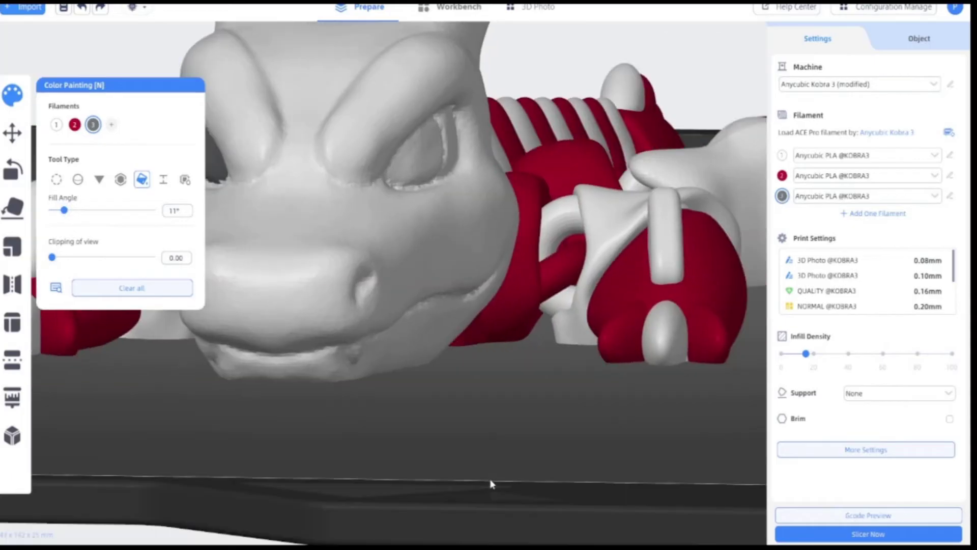
pyautogui.click(419, 157)
pyautogui.scroll(-5, 522, 420)
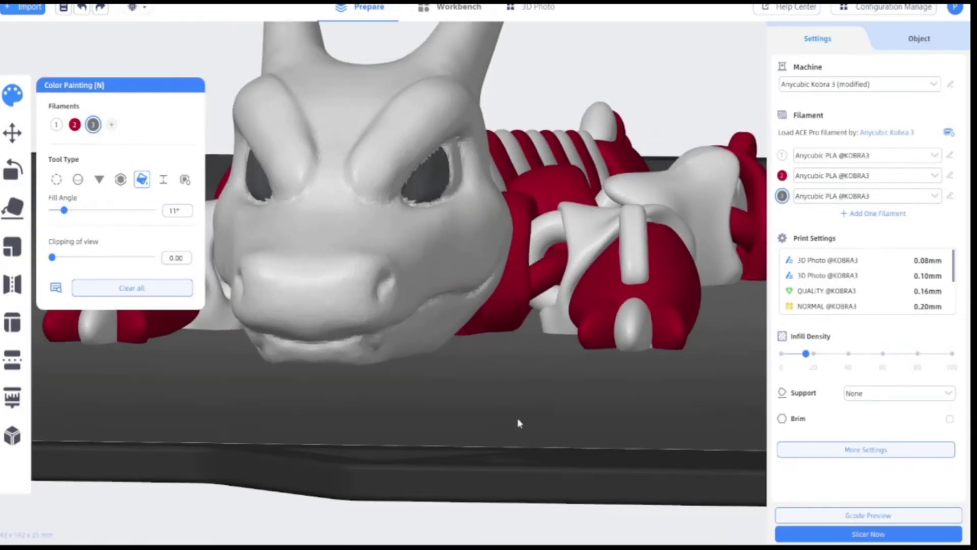
pyautogui.moveTo(516, 377); pyautogui.dragTo(465, 399)
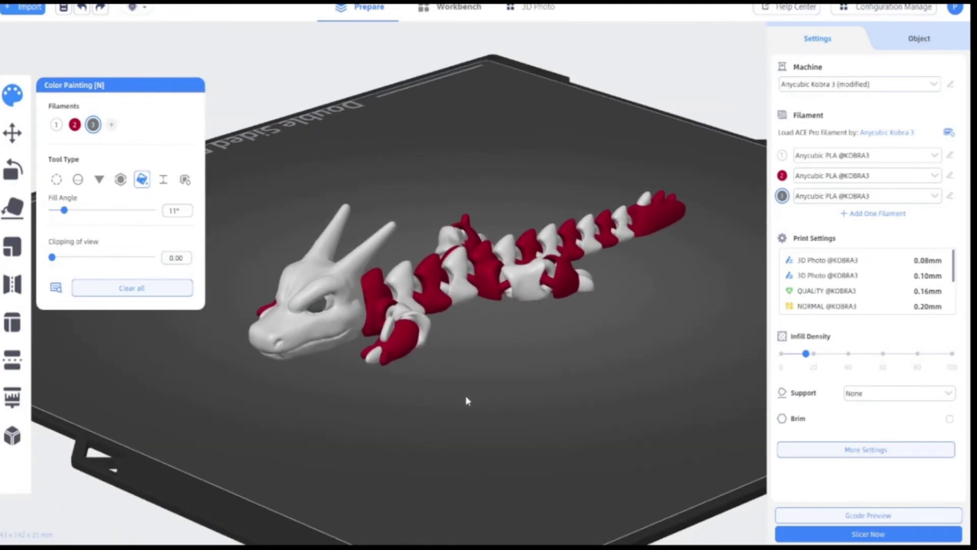
# - Set the support to "Support on build plate only" and enable the brim
pyautogui.click(950, 393)
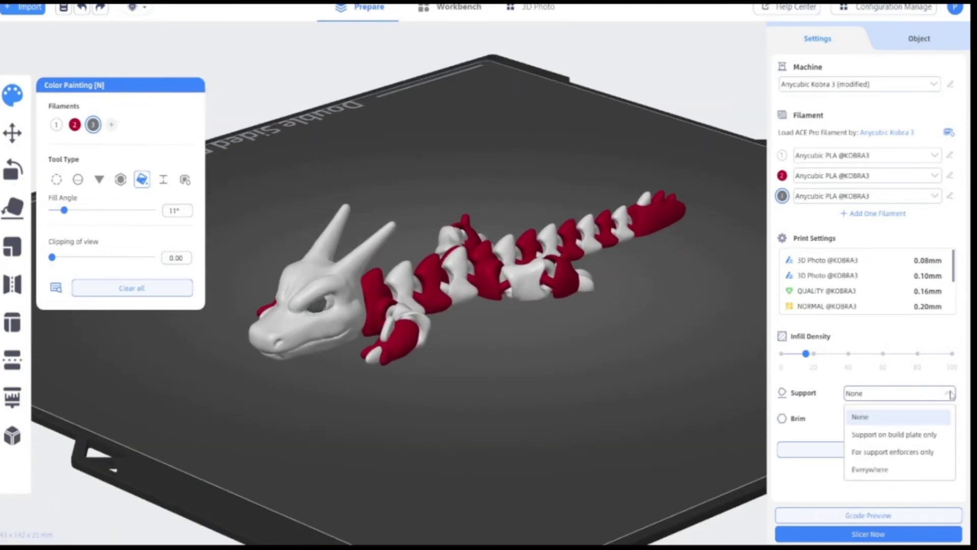
pyautogui.click(930, 436)
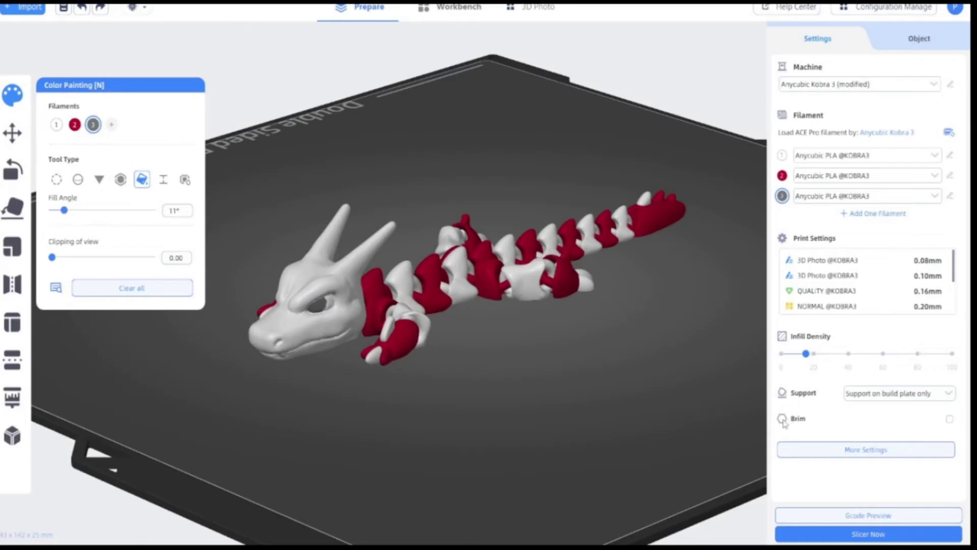
pyautogui.click(949, 419)
# - Review the print, filament and printer configuration in the detailed settings, and close them without changes
pyautogui.click(870, 452)
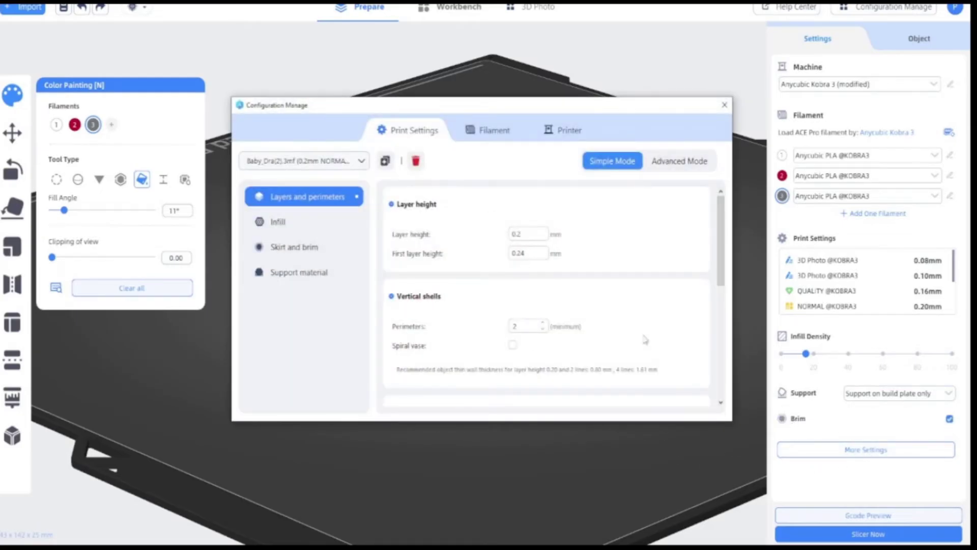
pyautogui.click(490, 134)
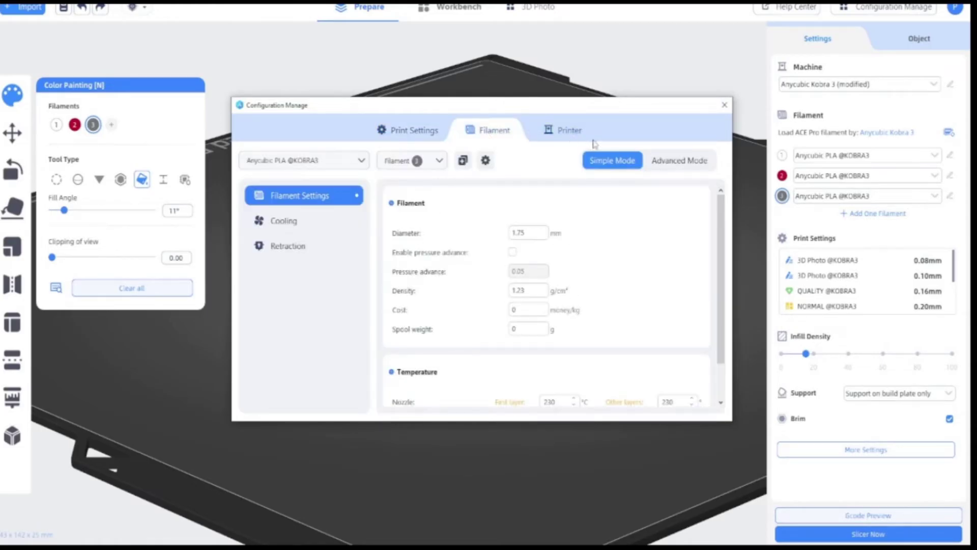
pyautogui.click(564, 135)
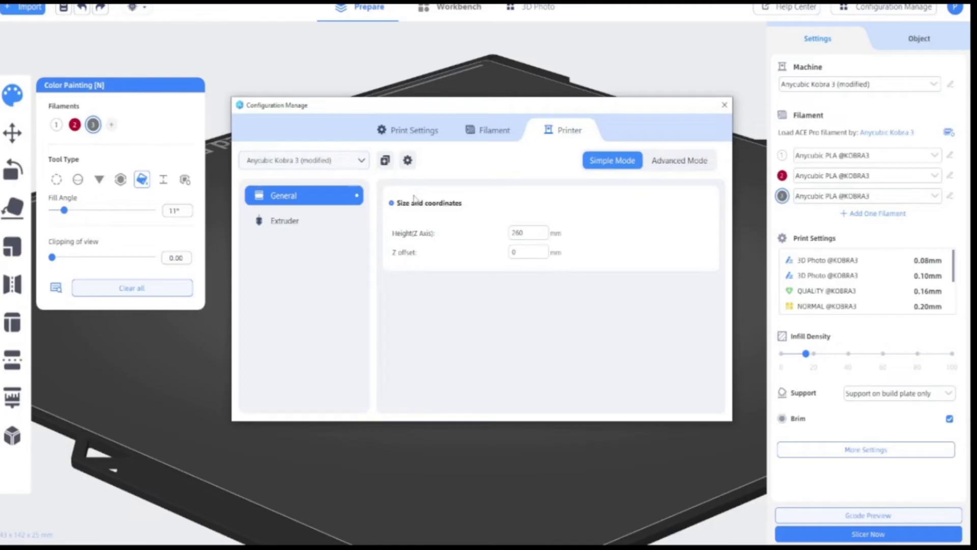
pyautogui.click(724, 105)
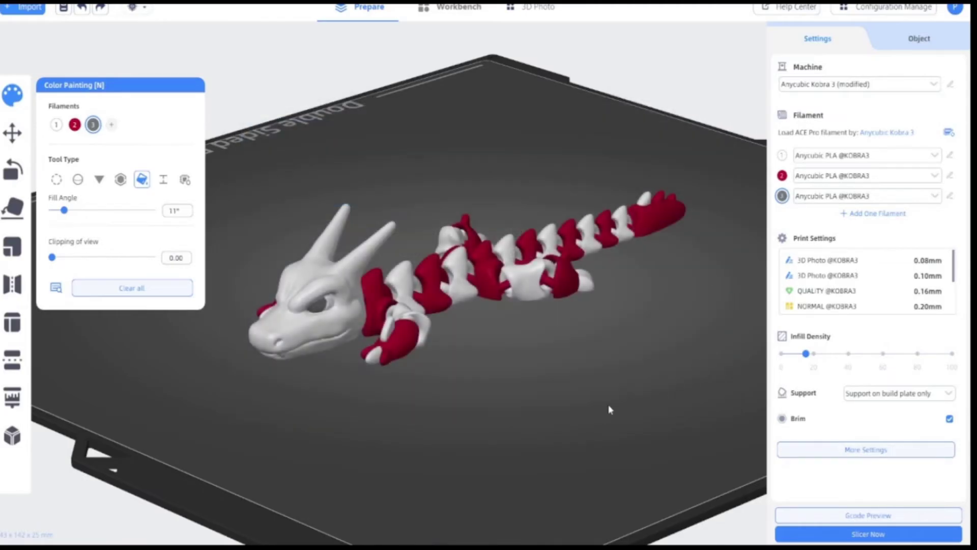
# - Fill the remaining dark red claws on both front feet with white filament 1 using Smart Fill
pyautogui.moveTo(604, 400); pyautogui.dragTo(627, 407)
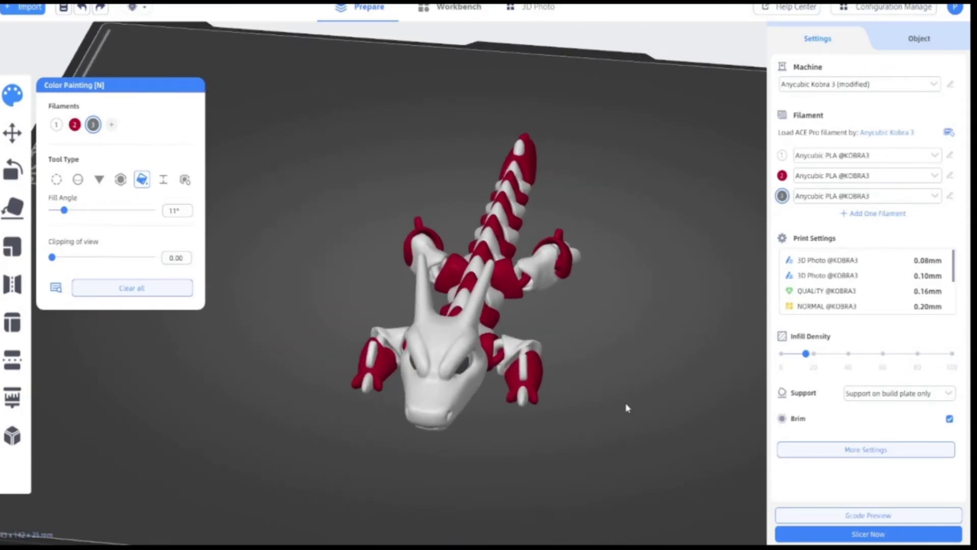
pyautogui.scroll(10, 627, 408)
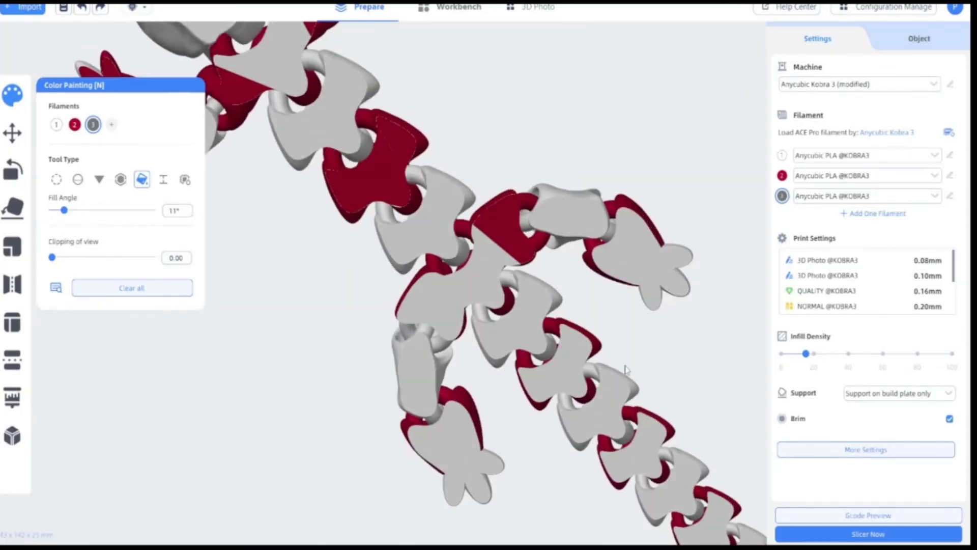
pyautogui.scroll(-10, 627, 369)
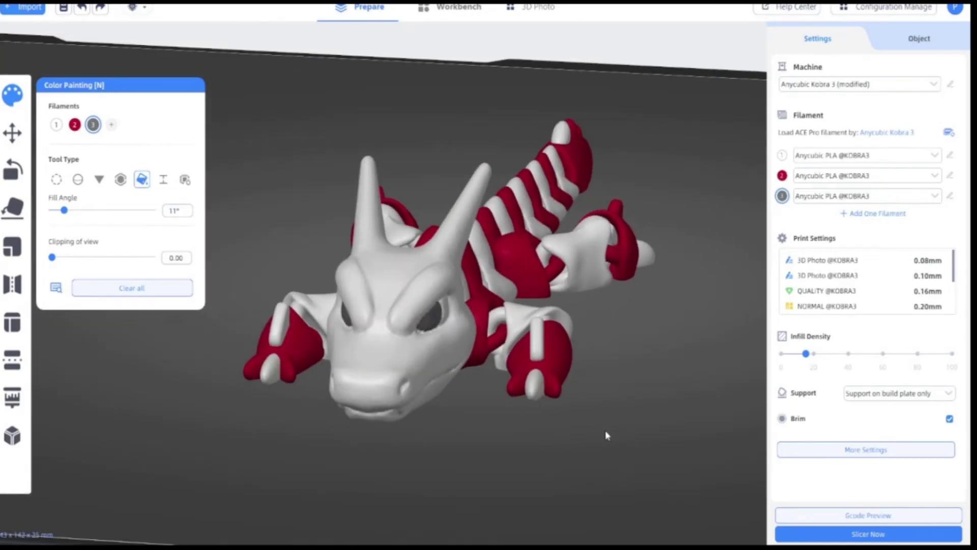
pyautogui.scroll(5, 606, 430)
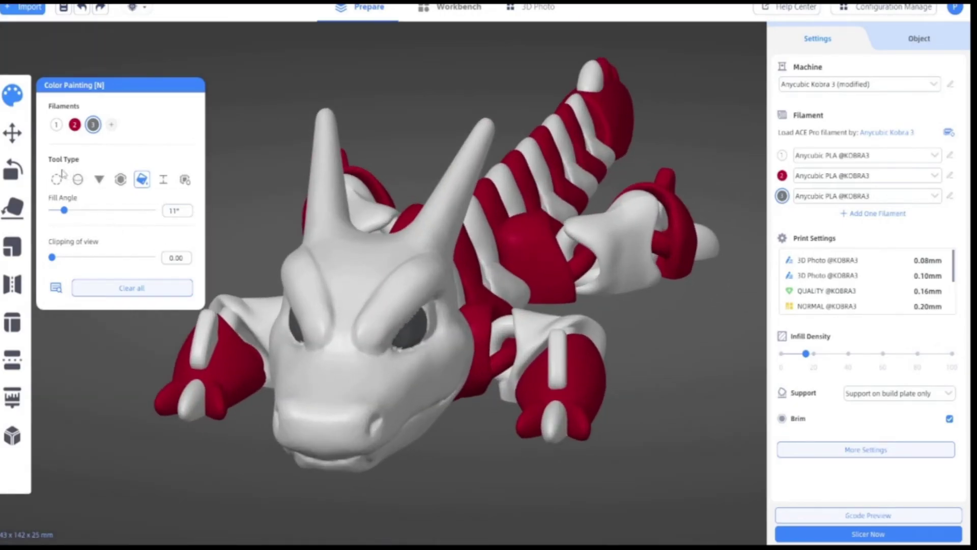
pyautogui.click(56, 124)
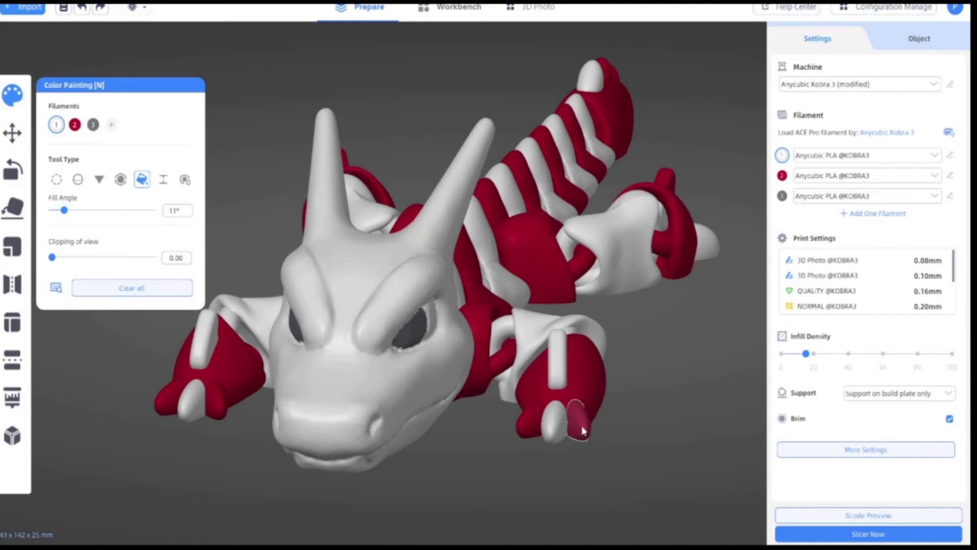
pyautogui.click(582, 432)
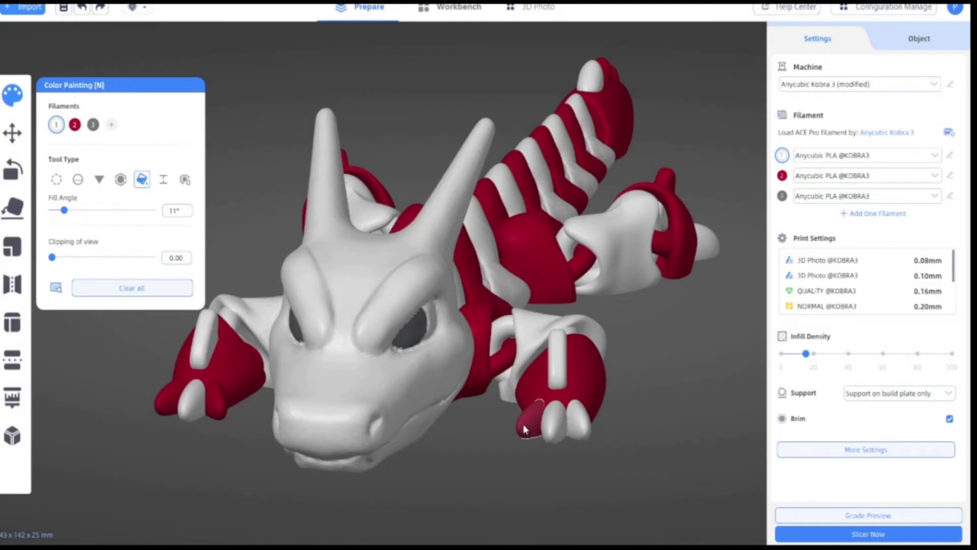
pyautogui.click(526, 429)
pyautogui.click(216, 415)
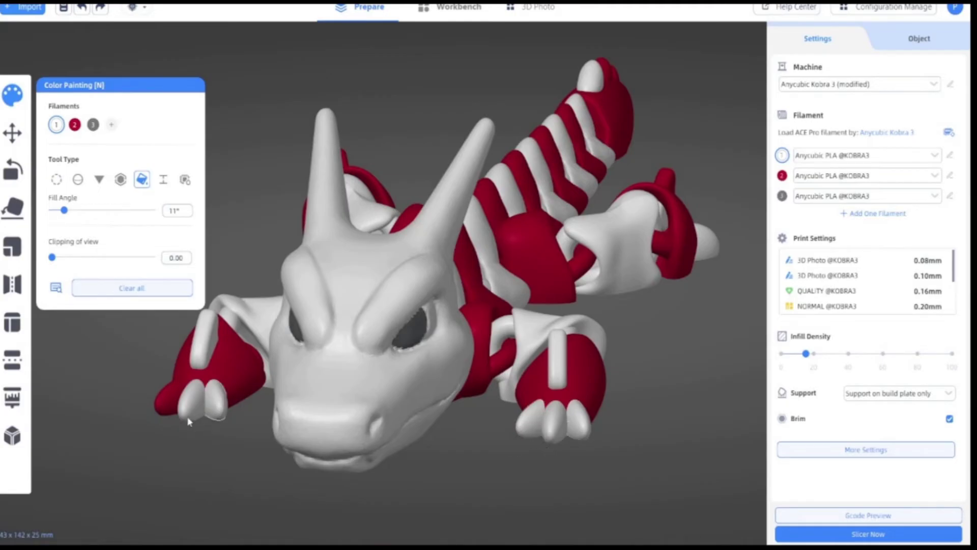
pyautogui.click(164, 407)
# - Slice the painted dragon into a G-code preview and start a remote print of it
pyautogui.scroll(-5, 676, 448)
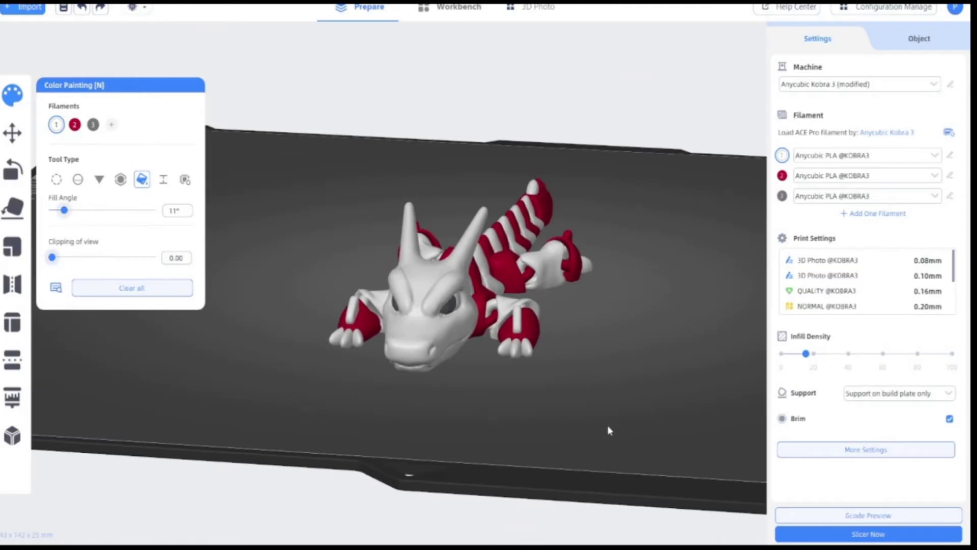
pyautogui.moveTo(609, 428); pyautogui.dragTo(616, 405)
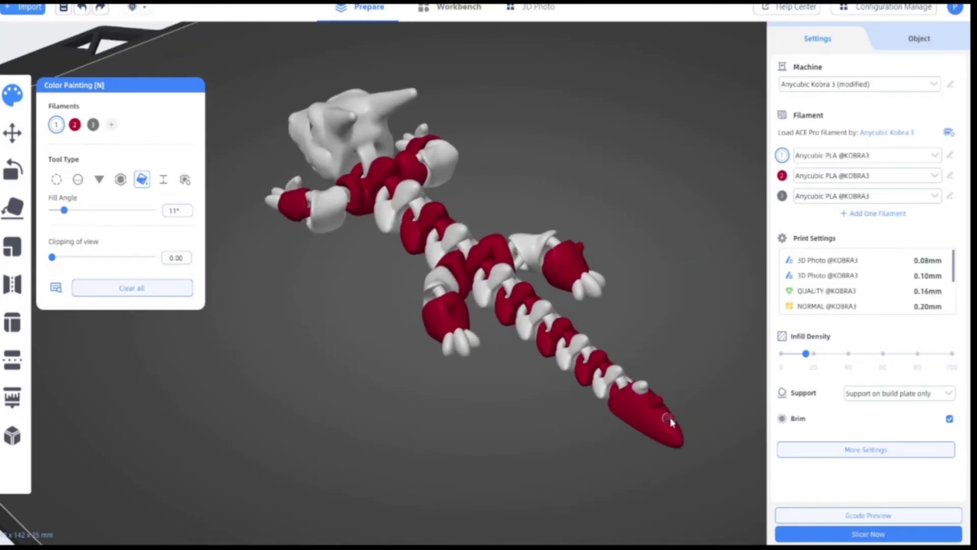
pyautogui.moveTo(466, 425); pyautogui.dragTo(552, 421)
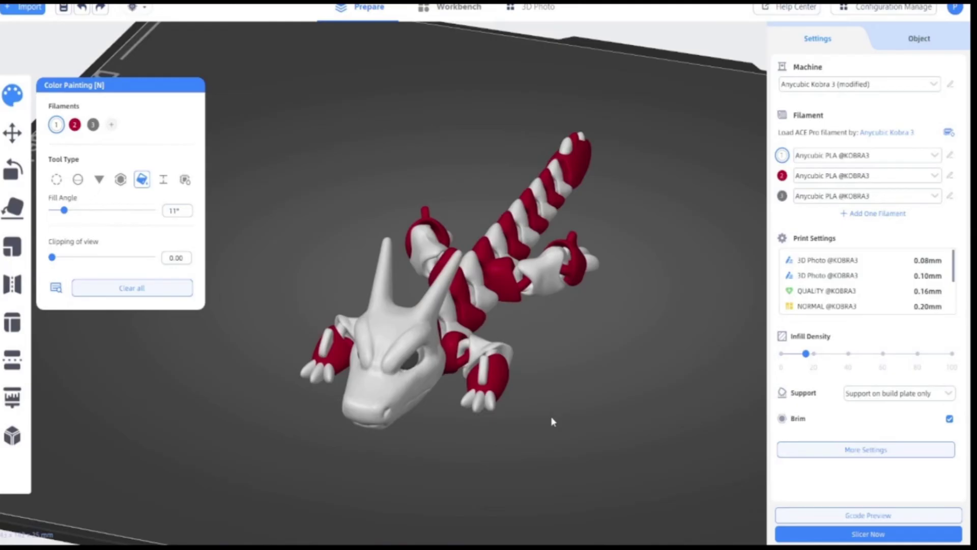
pyautogui.click(869, 515)
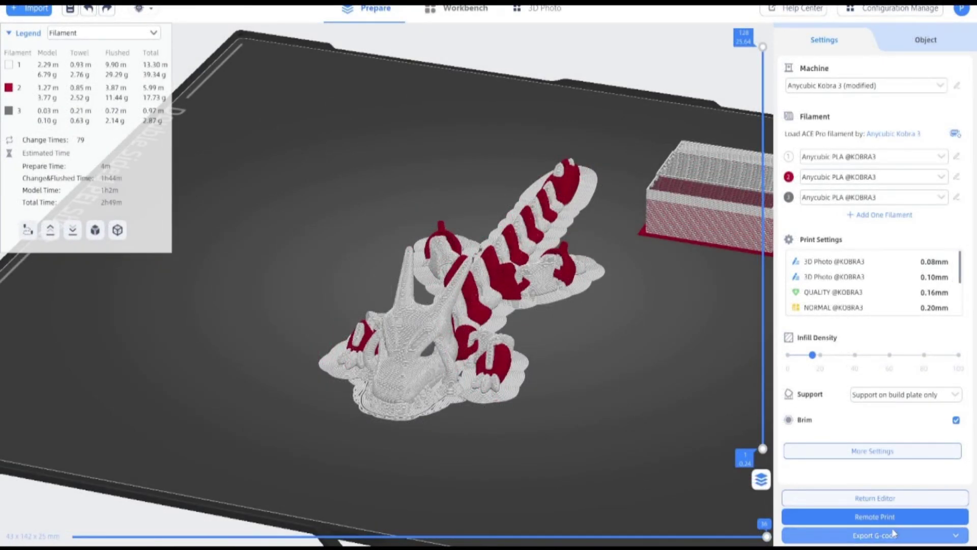
pyautogui.click(875, 523)
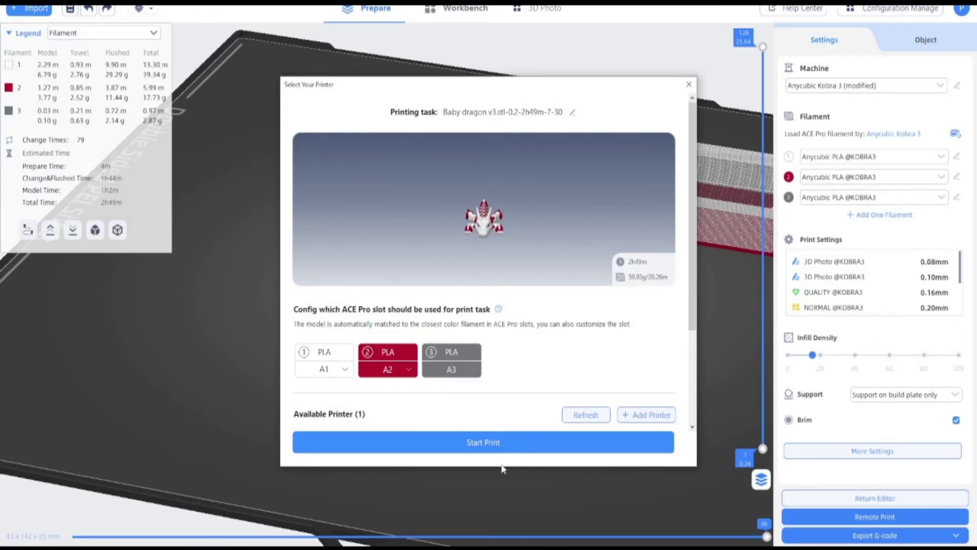
pyautogui.click(484, 443)
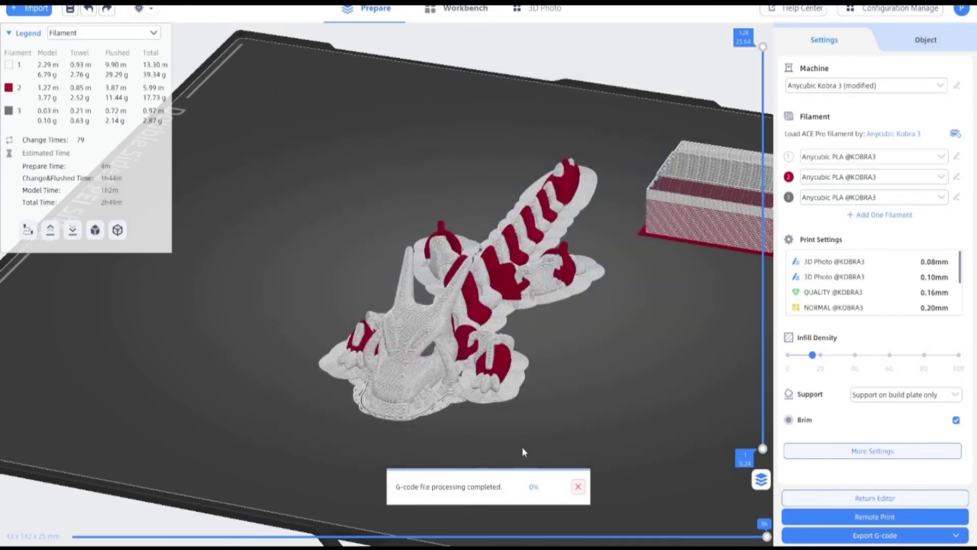